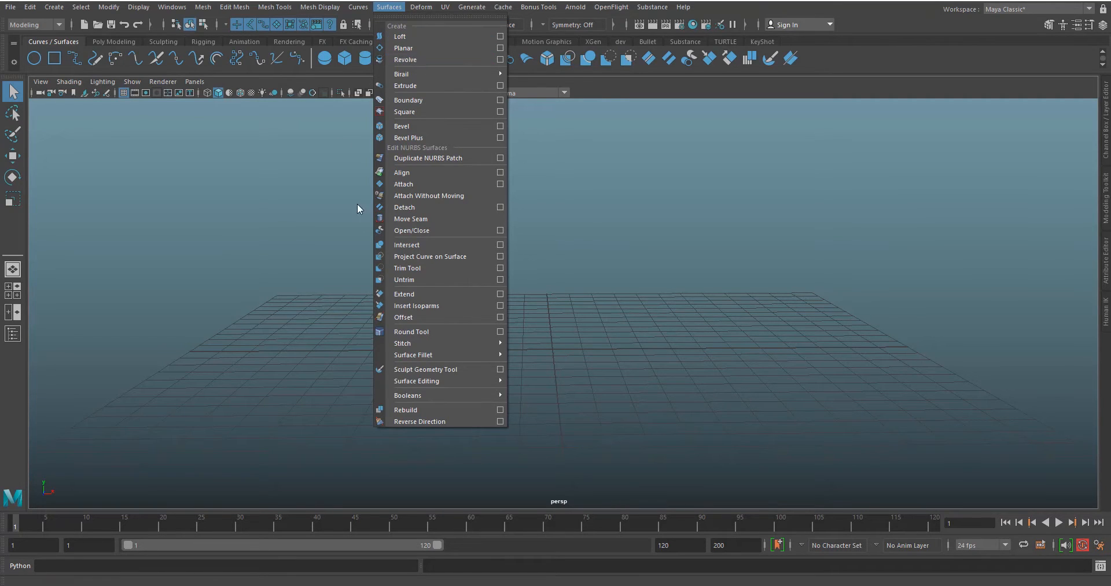
- Draw a wavy, roughly vertical EP curve of ten points near the vertical axis in the front view
{"action": "left_click", "coordinate": [715, 282]}
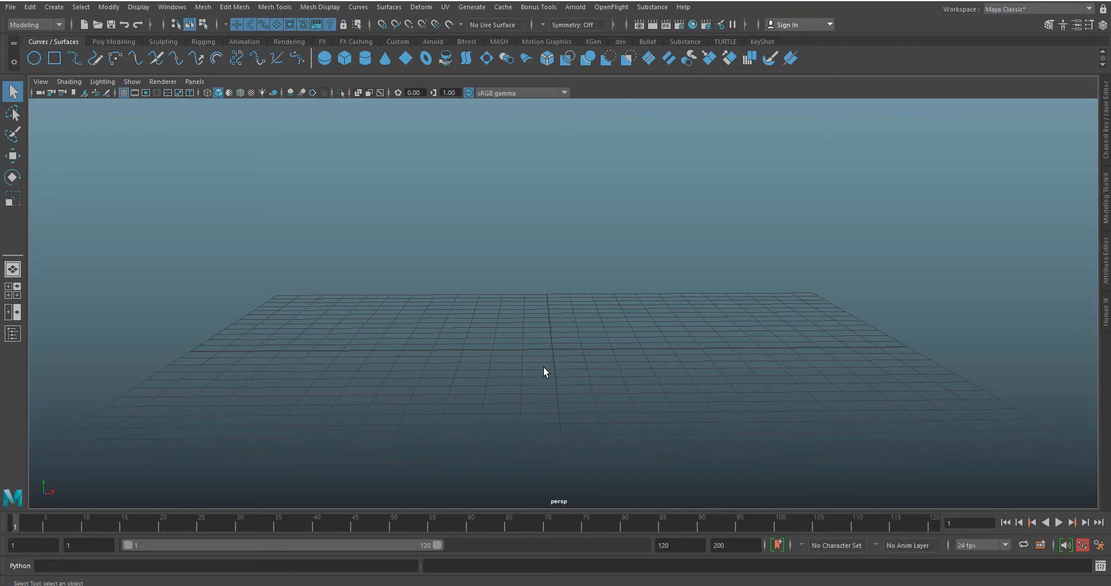
{"action": "key", "text": "space"}
{"action": "left_click_drag", "start_coordinate": [542, 376], "coordinate": [542, 380]}
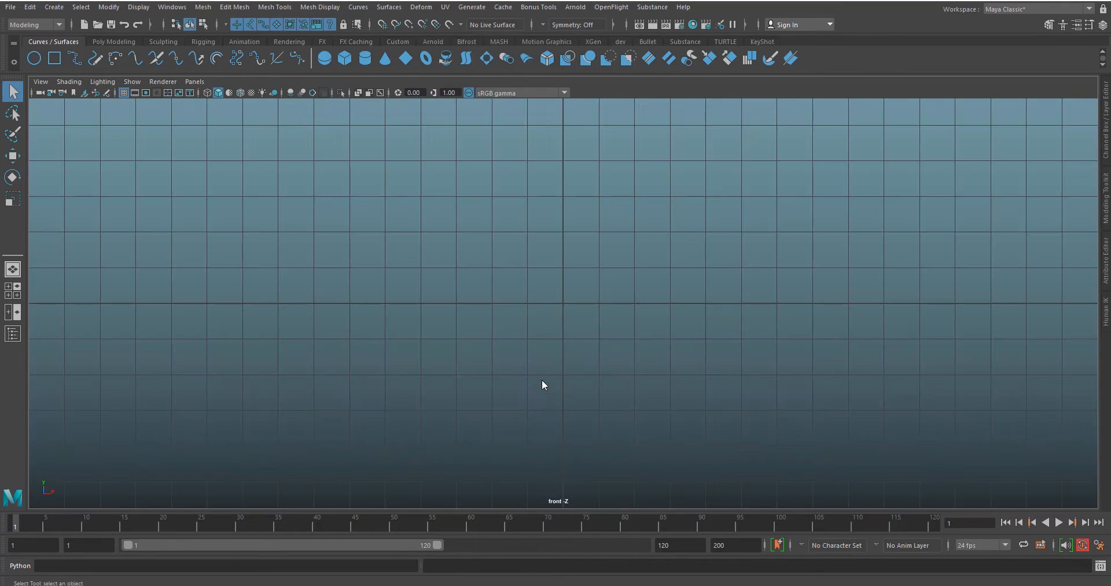
{"action": "left_click", "coordinate": [94, 58]}
{"action": "left_click", "coordinate": [489, 123]}
{"action": "left_click", "coordinate": [569, 167]}
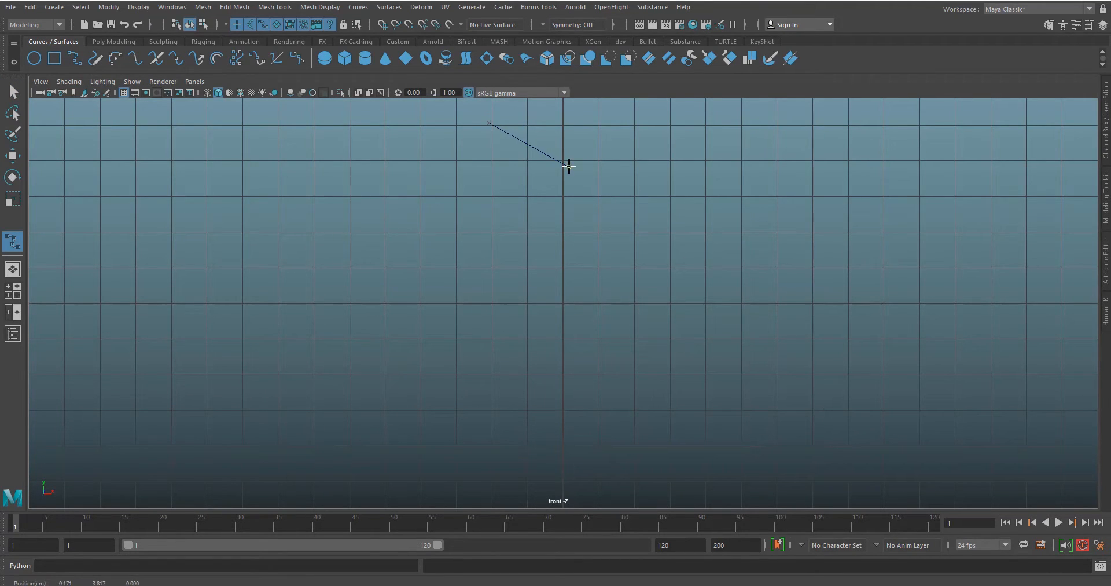
{"action": "left_click", "coordinate": [544, 213]}
{"action": "left_click", "coordinate": [533, 246]}
{"action": "left_click", "coordinate": [519, 320]}
{"action": "left_click", "coordinate": [565, 355]}
{"action": "left_click", "coordinate": [586, 371]}
{"action": "left_click", "coordinate": [548, 416]}
{"action": "left_click", "coordinate": [496, 442]}
{"action": "left_click", "coordinate": [473, 473]}
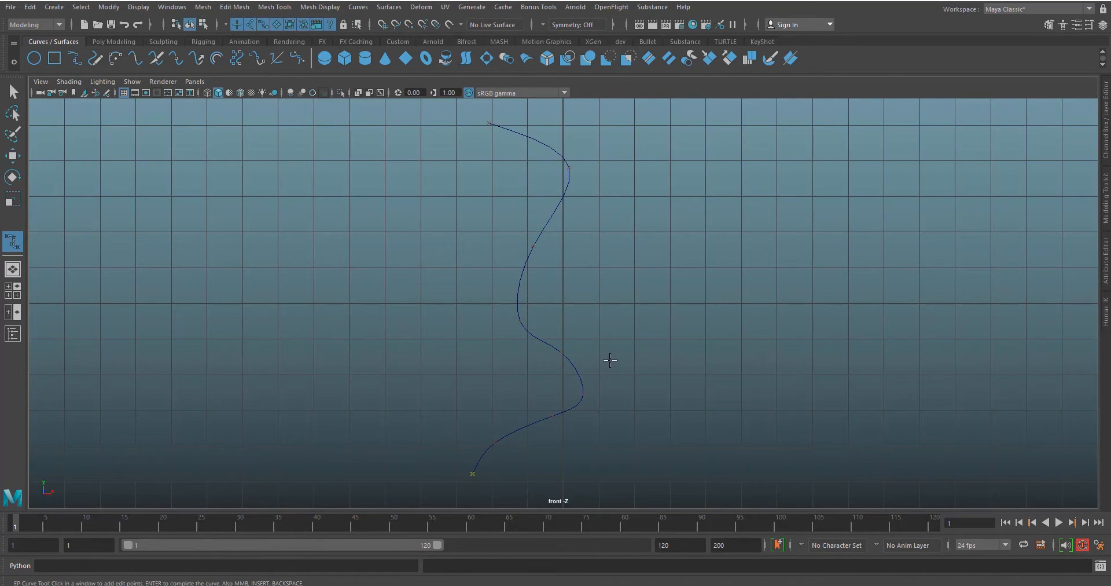
{"action": "key", "text": "q"}
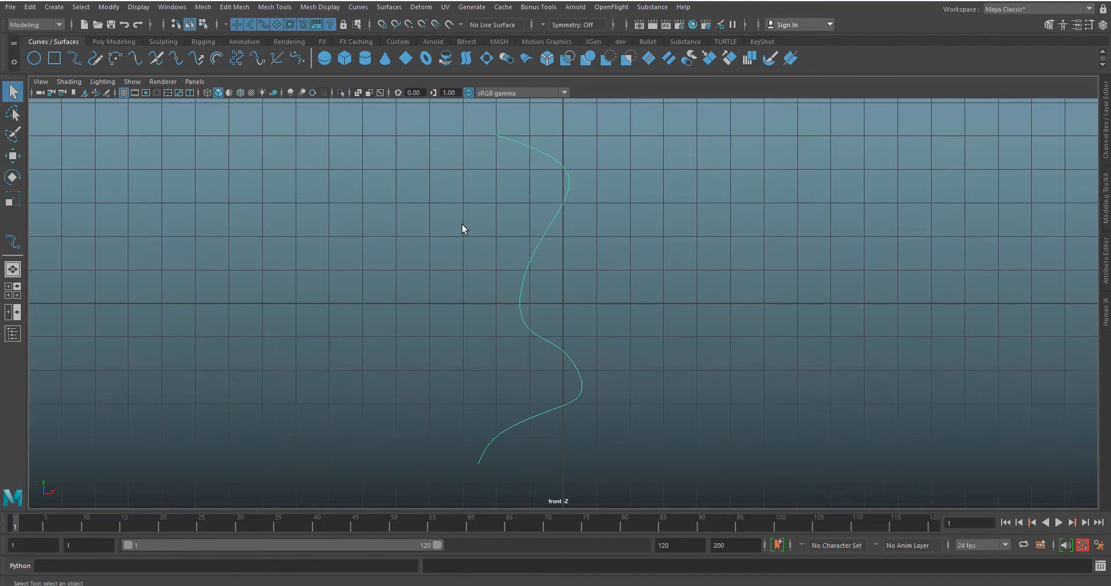
- Return to the perspective view and reset the Revolve options to their defaults with the curve selected
{"action": "key", "text": "space"}
{"action": "mouse_move", "coordinate": [565, 274]}
{"action": "left_mouse_down"}
{"action": "mouse_move", "coordinate": [566, 249]}
{"action": "mouse_move", "coordinate": [586, 288]}
{"action": "mouse_move", "coordinate": [566, 228]}
{"action": "mouse_move", "coordinate": [396, 262]}
{"action": "mouse_move", "coordinate": [550, 256]}
{"action": "mouse_move", "coordinate": [529, 276]}
{"action": "mouse_move", "coordinate": [553, 315]}
{"action": "mouse_move", "coordinate": [415, 196]}
{"action": "left_mouse_up"}
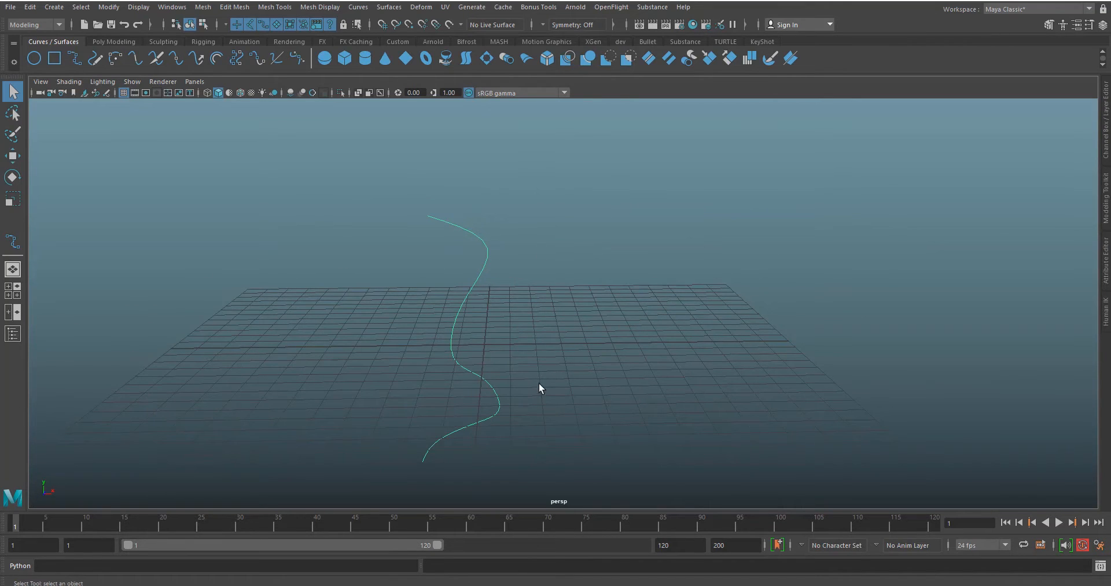
{"action": "left_click_drag", "start_coordinate": [582, 322], "coordinate": [566, 303], "text": "alt"}
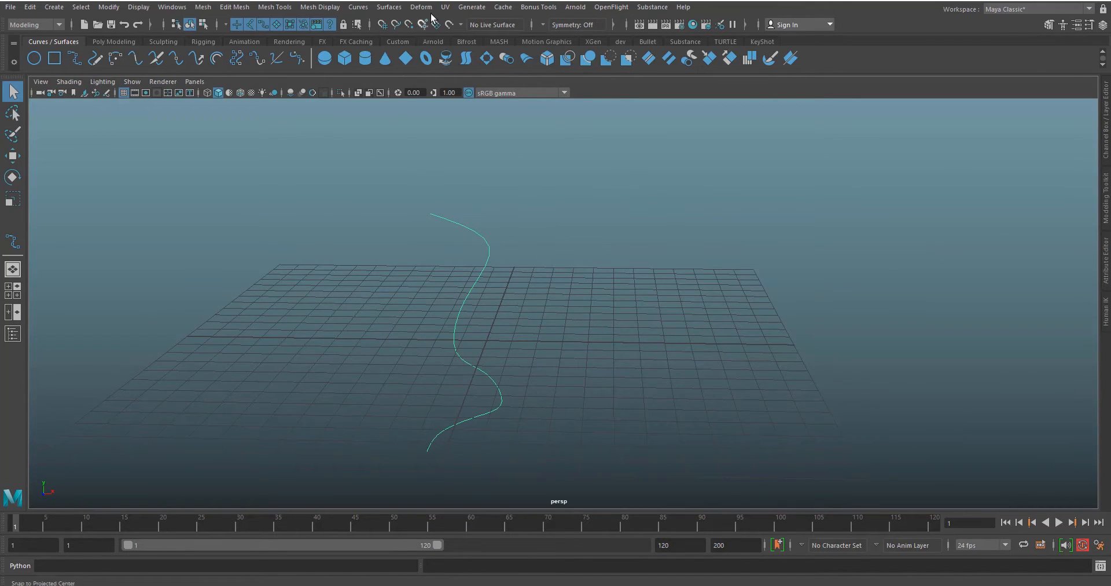
{"action": "left_click", "coordinate": [389, 7]}
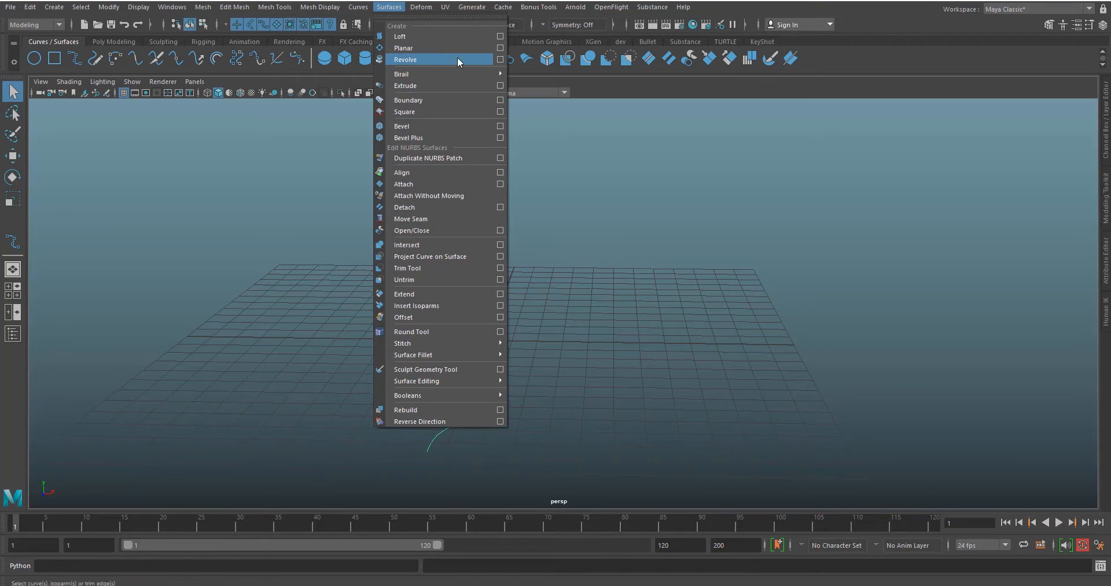
{"action": "left_click", "coordinate": [500, 59]}
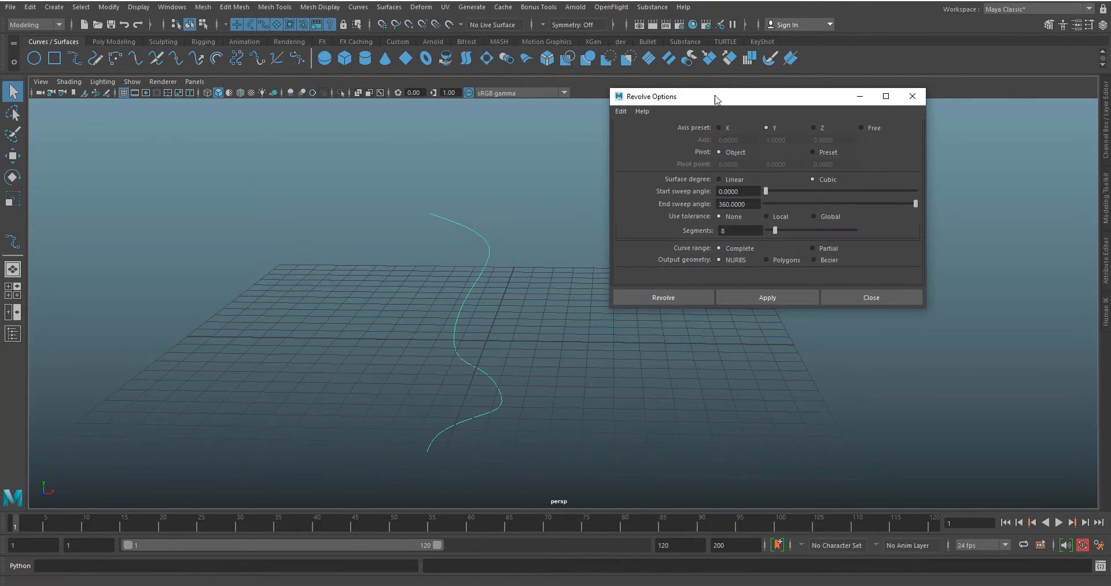
{"action": "left_click_drag", "start_coordinate": [717, 95], "coordinate": [744, 125]}
{"action": "left_click", "coordinate": [646, 135]}
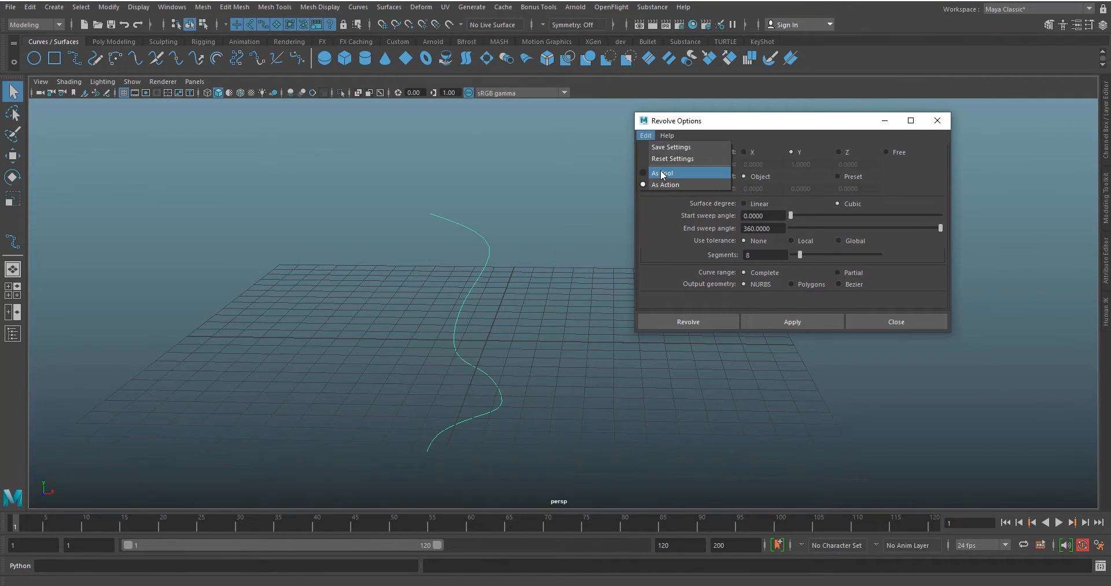
{"action": "left_click", "coordinate": [665, 156]}
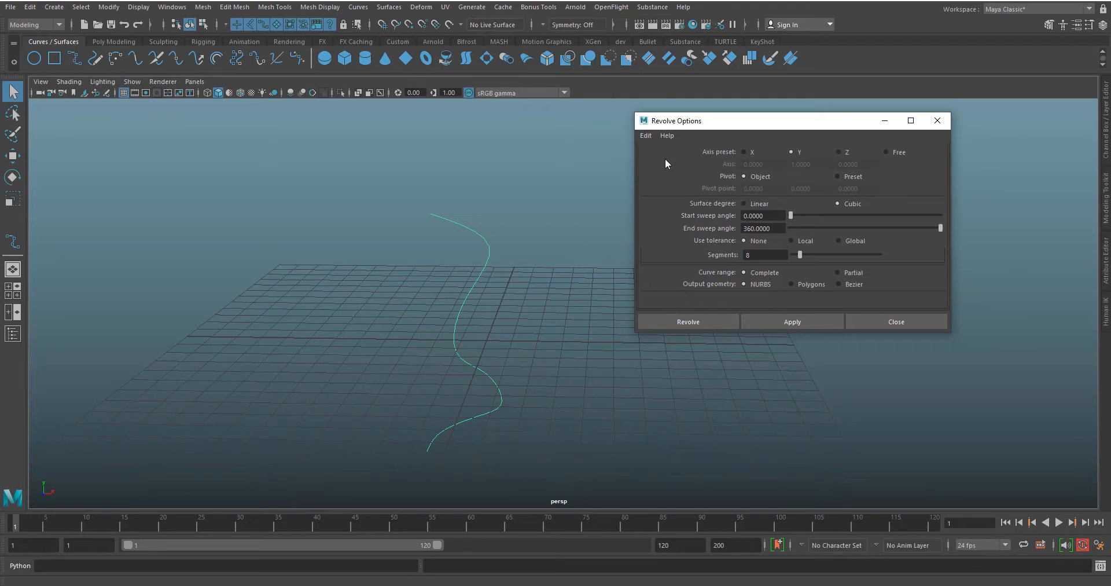
- Try revolving the curve about the Y axis, inspect the surface from several angles, and undo the revolve
{"action": "left_click", "coordinate": [783, 319]}
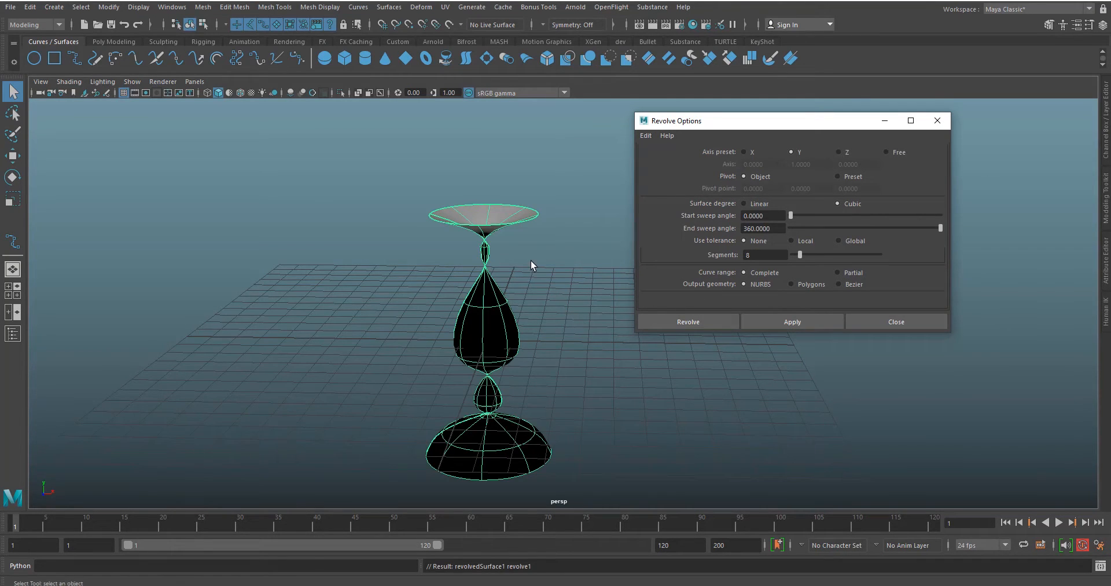
{"action": "left_click_drag", "start_coordinate": [530, 260], "coordinate": [469, 257], "text": "alt"}
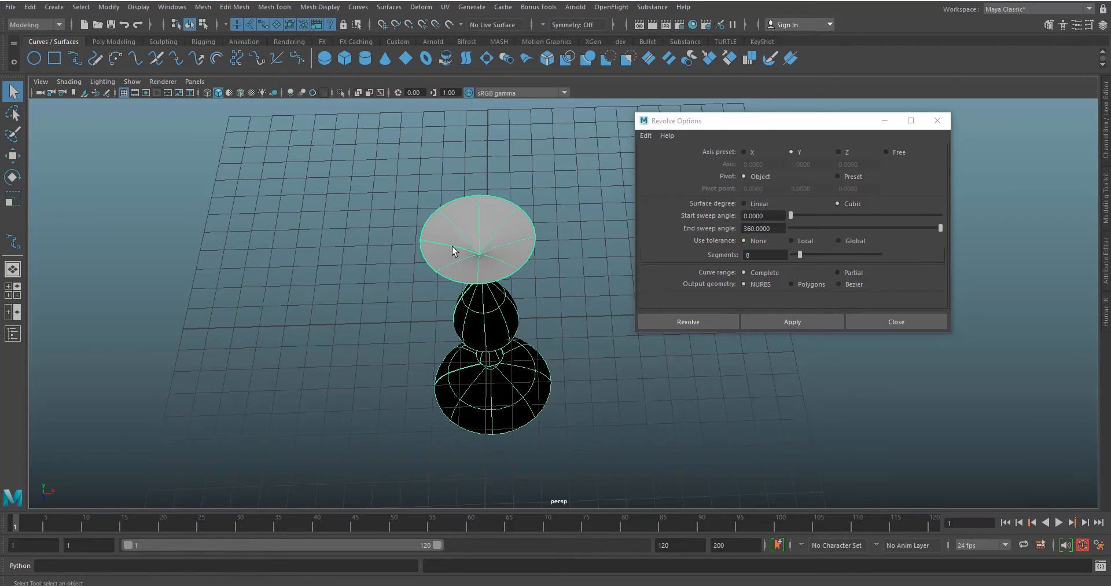
{"action": "mouse_move", "coordinate": [456, 242]}
{"action": "left_mouse_down", "text": "alt"}
{"action": "mouse_move", "coordinate": [372, 174]}
{"action": "mouse_move", "coordinate": [442, 206]}
{"action": "mouse_move", "coordinate": [488, 255]}
{"action": "mouse_move", "coordinate": [461, 221]}
{"action": "mouse_move", "coordinate": [442, 263]}
{"action": "mouse_move", "coordinate": [456, 251]}
{"action": "left_mouse_up", "text": "alt"}
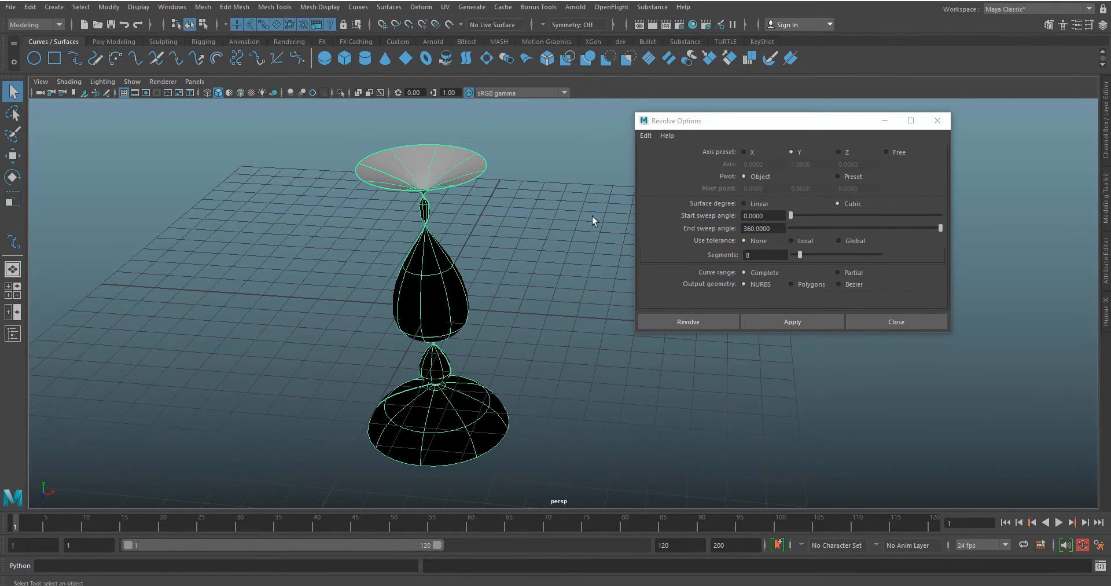
{"action": "left_click_drag", "start_coordinate": [489, 263], "coordinate": [540, 203], "text": "alt"}
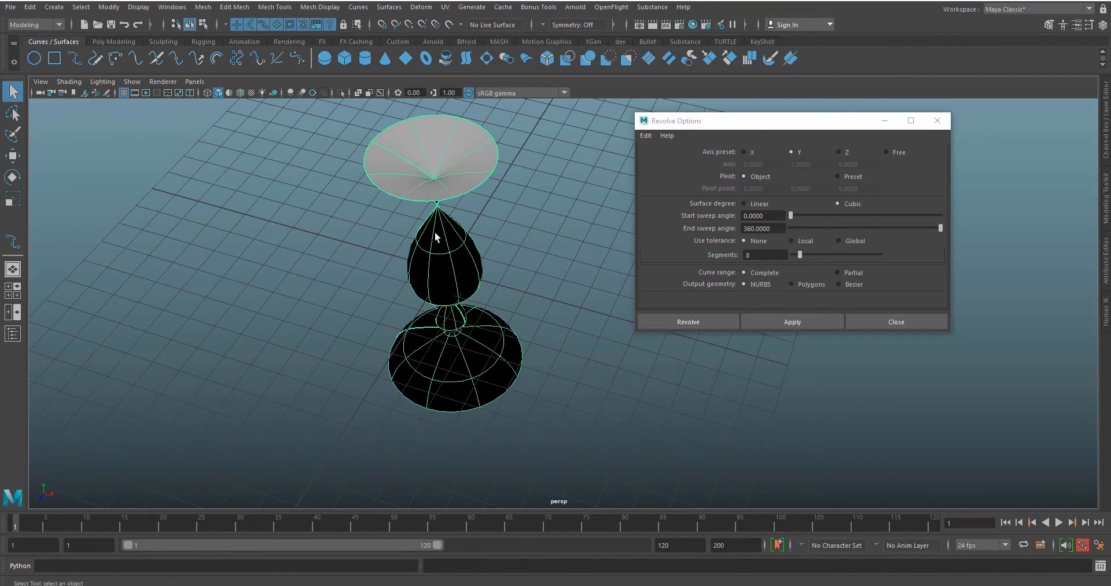
{"action": "left_click_drag", "start_coordinate": [488, 236], "coordinate": [507, 336], "text": "alt"}
{"action": "scroll", "coordinate": [507, 336], "scroll_direction": "up", "scroll_amount": 3}
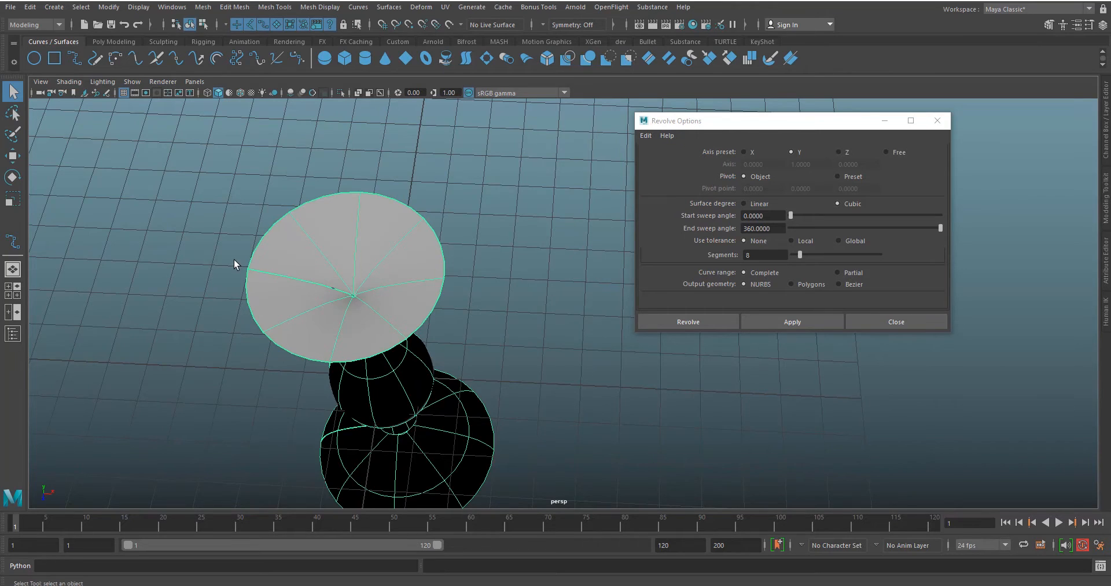
{"action": "scroll", "coordinate": [234, 259], "scroll_direction": "down", "scroll_amount": 4}
{"action": "middle_click_drag", "start_coordinate": [433, 302], "coordinate": [436, 192], "text": "alt"}
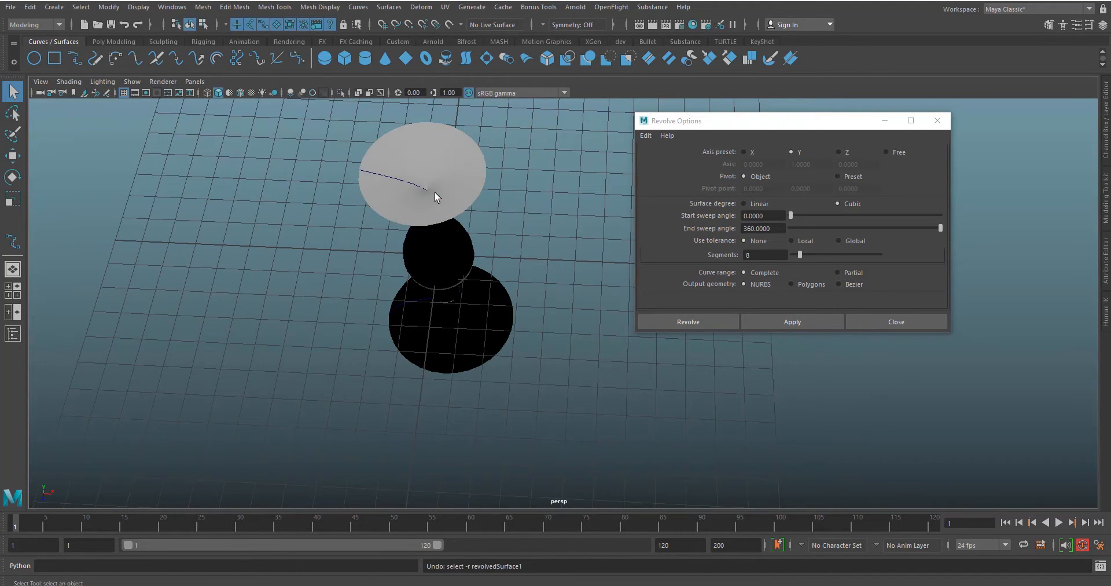
{"action": "key", "text": "ctrl+z"}
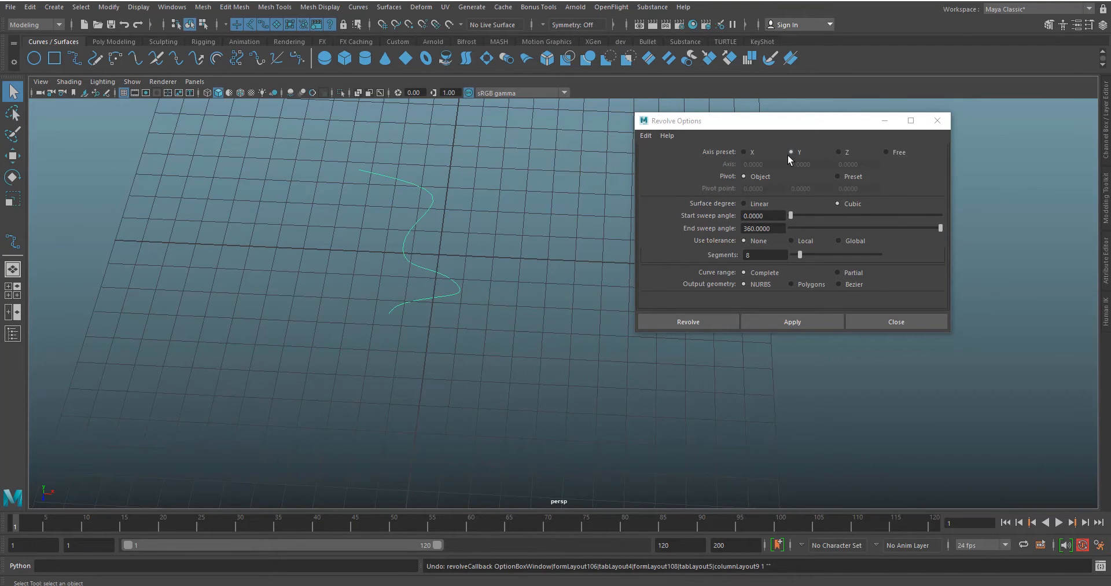
- Try revolving the curve with the X axis preset, view the surface from the side, and undo it
{"action": "left_click", "coordinate": [744, 152]}
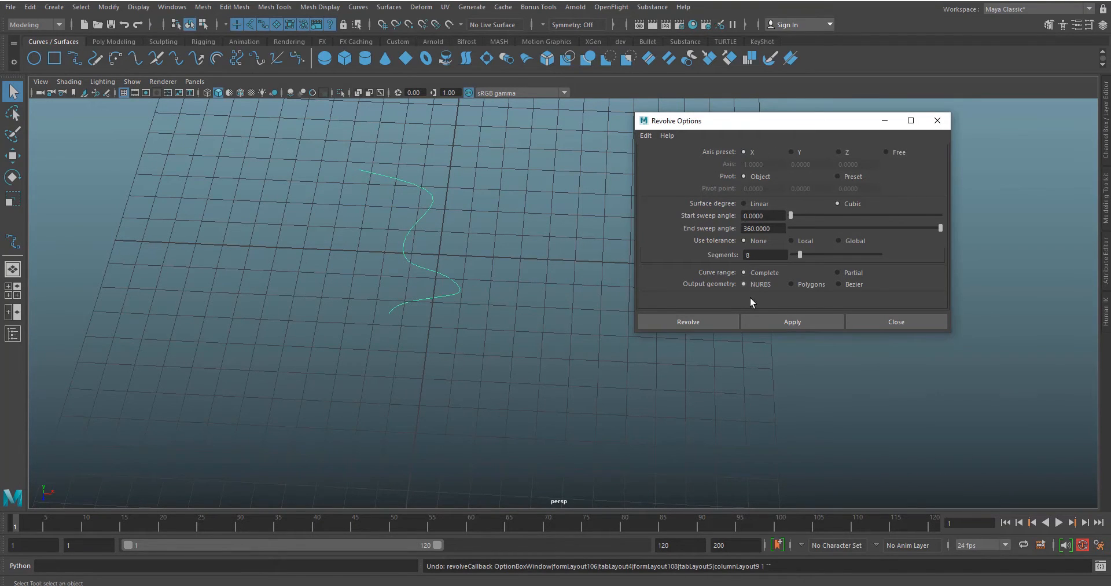
{"action": "left_click", "coordinate": [769, 321]}
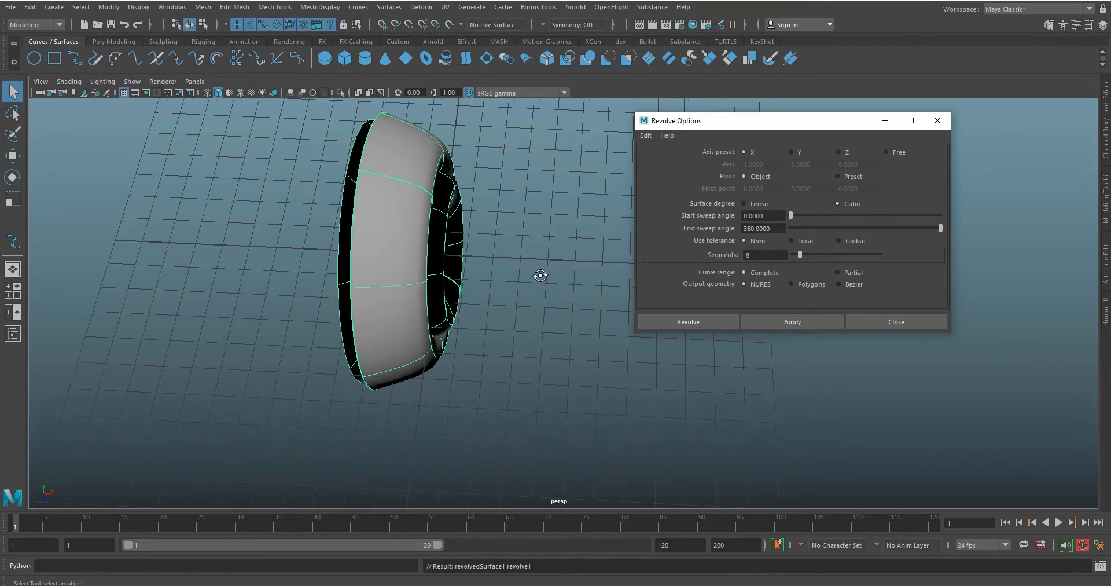
{"action": "left_click_drag", "start_coordinate": [540, 276], "coordinate": [504, 251], "text": "alt"}
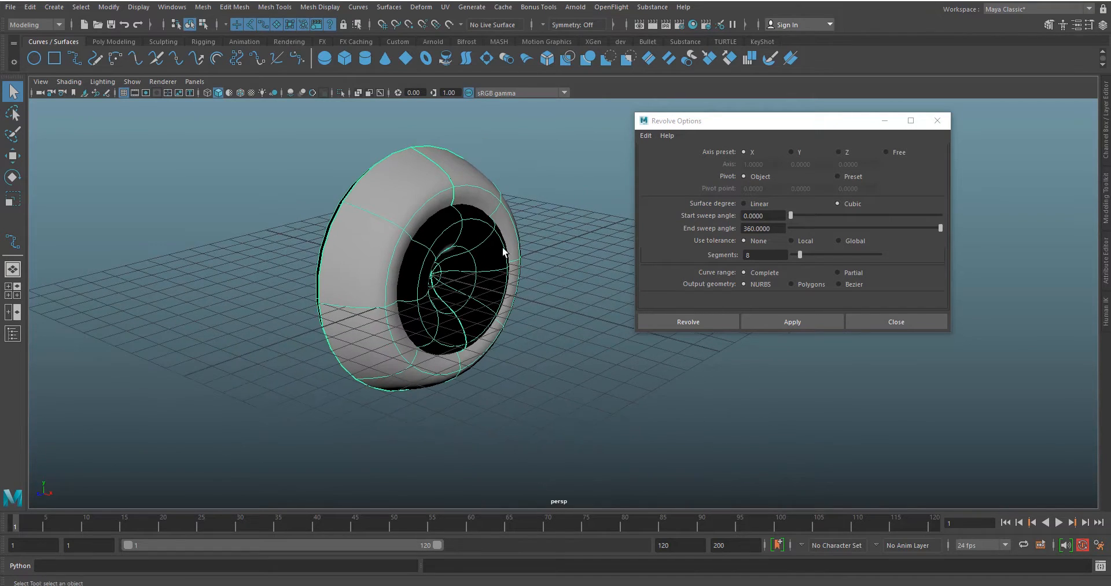
{"action": "key", "text": "ctrl+z"}
- Try revolving the curve with the Z axis preset, inspect the flat disc from several angles, and undo it
{"action": "left_click", "coordinate": [842, 155]}
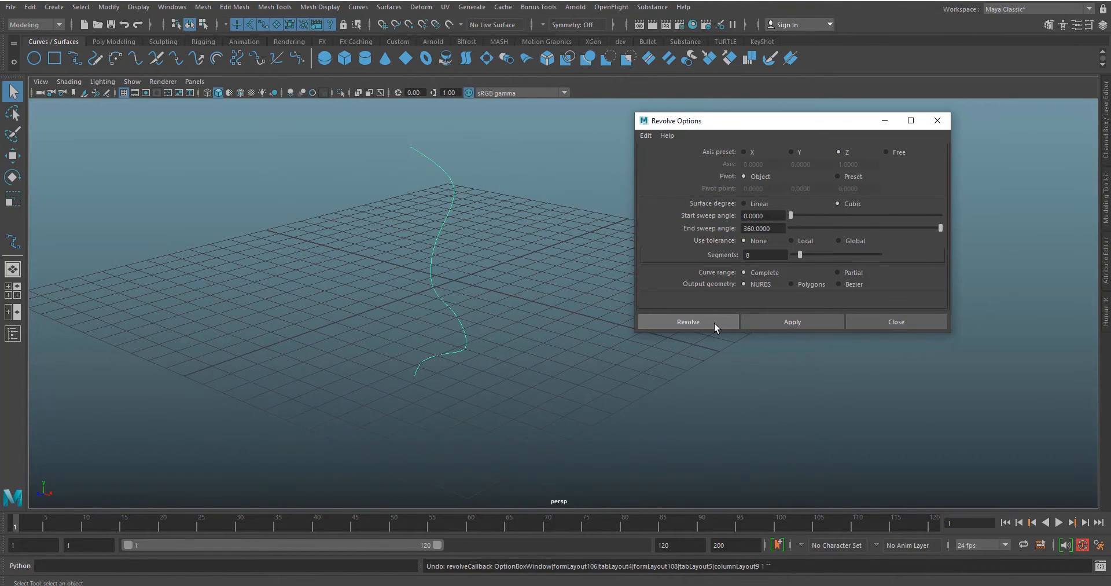
{"action": "left_click", "coordinate": [714, 322]}
{"action": "left_click_drag", "start_coordinate": [642, 324], "coordinate": [595, 296], "text": "alt"}
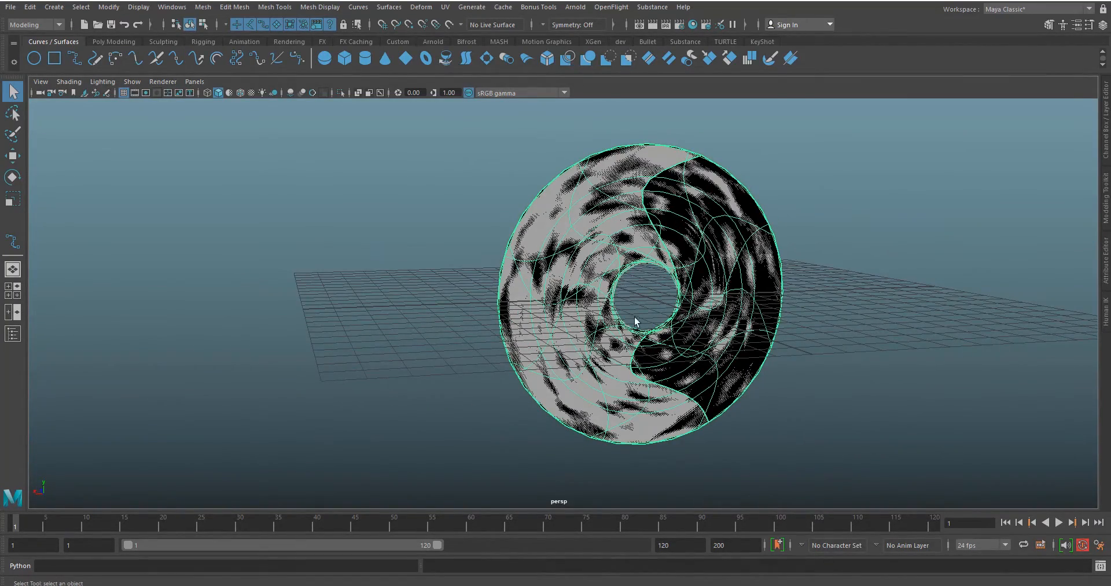
{"action": "mouse_move", "coordinate": [649, 301]}
{"action": "left_mouse_down", "text": "alt"}
{"action": "mouse_move", "coordinate": [737, 307]}
{"action": "mouse_move", "coordinate": [663, 308]}
{"action": "mouse_move", "coordinate": [669, 317]}
{"action": "mouse_move", "coordinate": [649, 300]}
{"action": "left_mouse_up", "text": "alt"}
{"action": "right_click_drag", "start_coordinate": [648, 300], "coordinate": [720, 318], "text": "alt"}
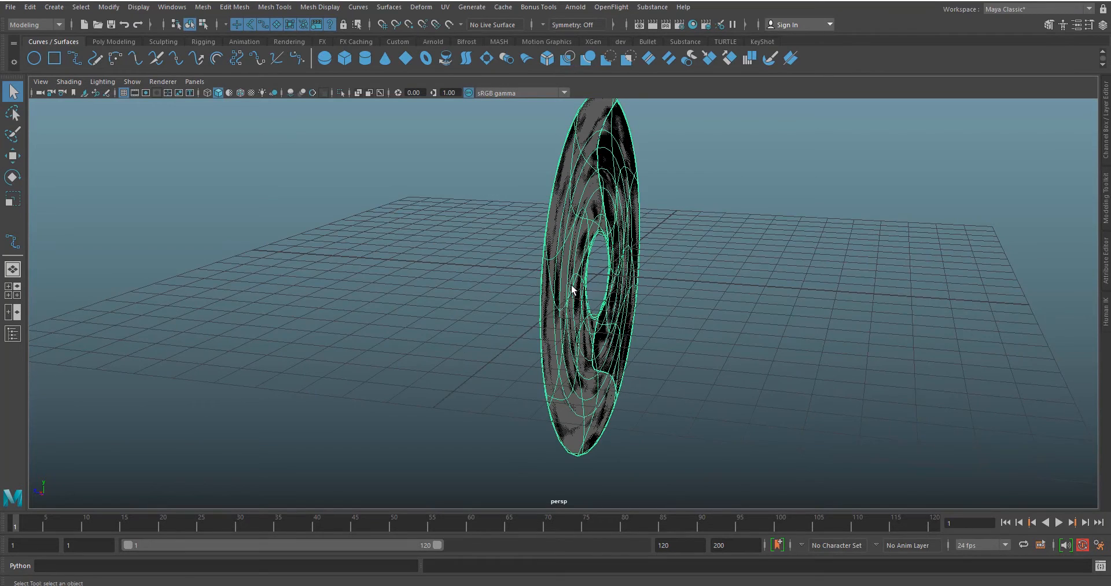
{"action": "left_click_drag", "start_coordinate": [575, 290], "coordinate": [551, 280], "text": "alt"}
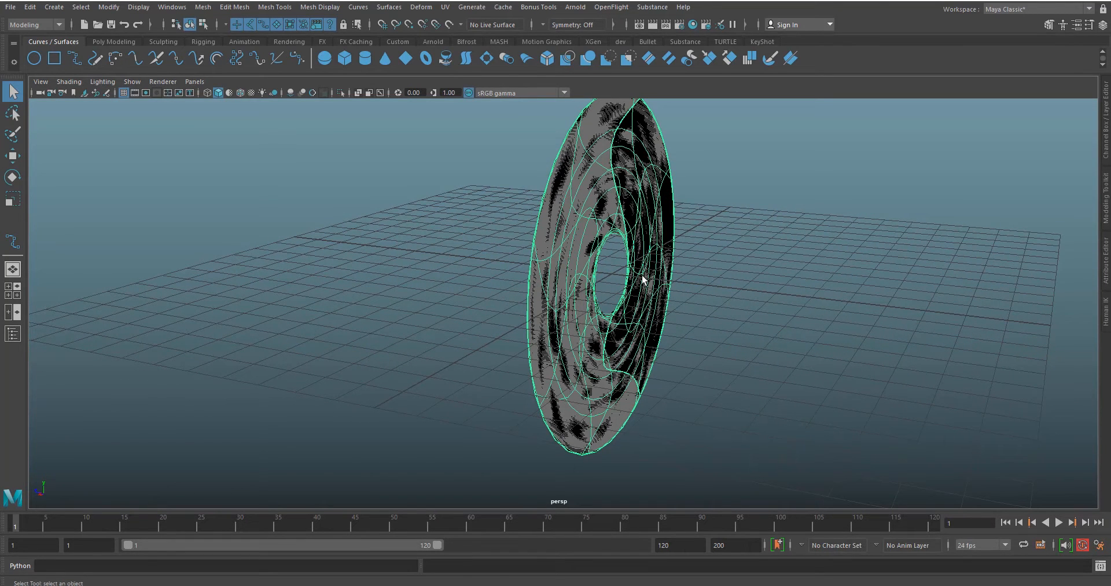
{"action": "key", "text": "ctrl+z"}
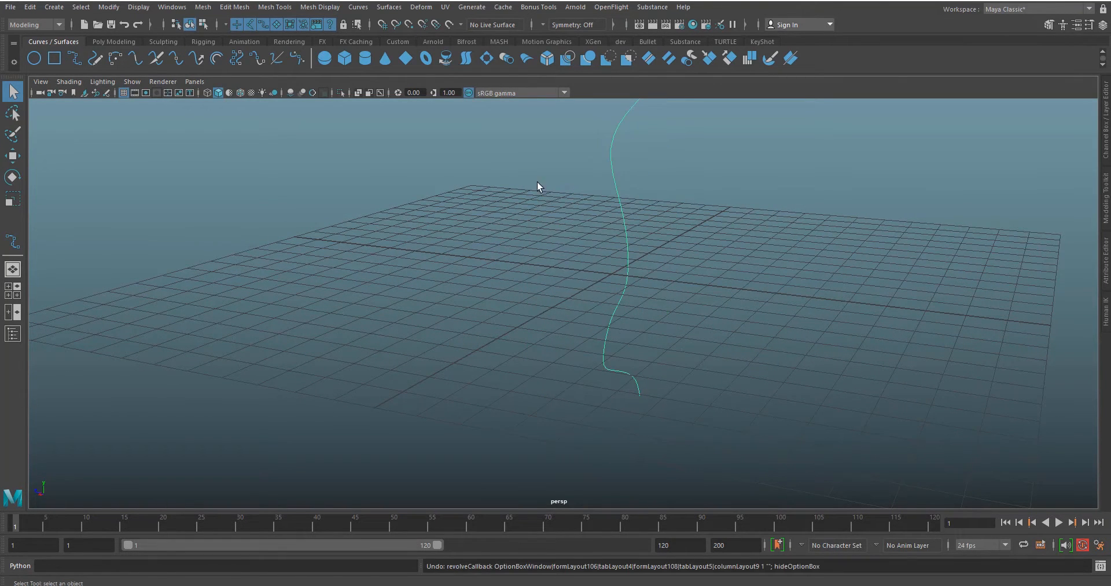
- Reopen the Revolve options and rotate the curve about its X axis so it tilts toward the Z direction
{"action": "left_click", "coordinate": [389, 7]}
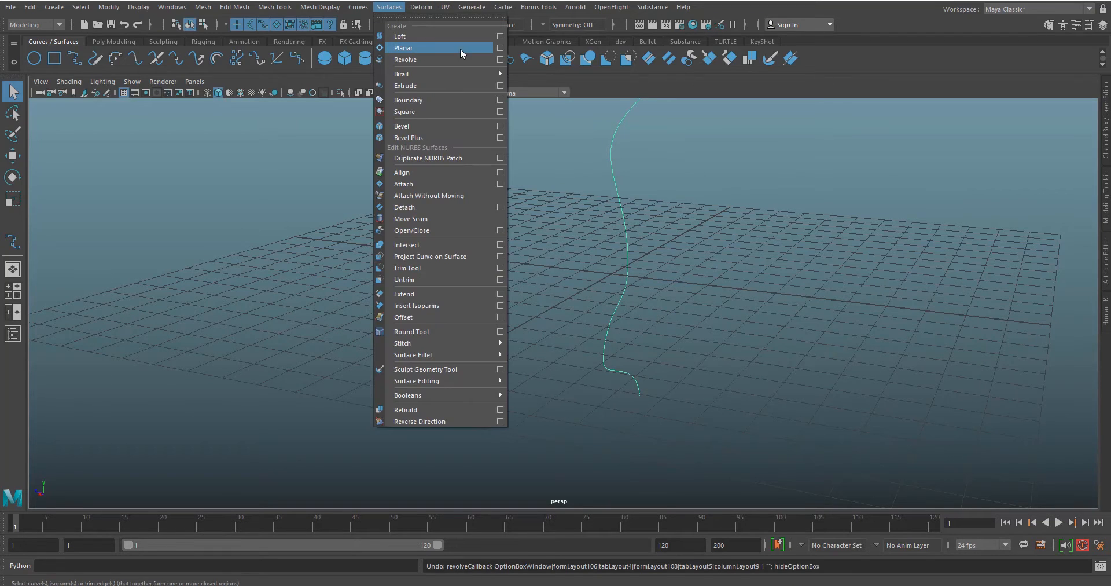
{"action": "left_click", "coordinate": [504, 62]}
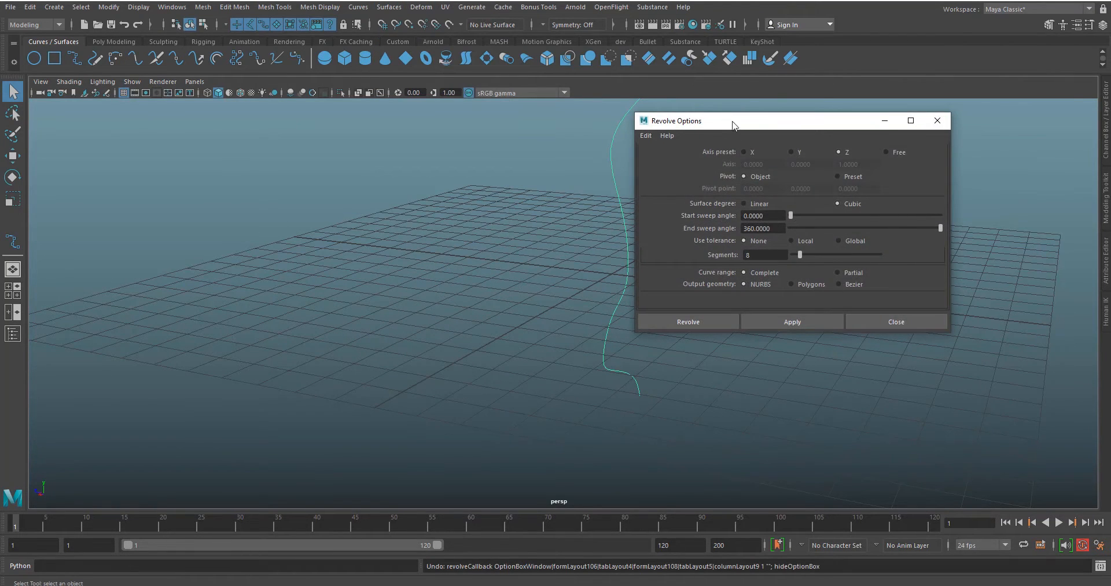
{"action": "left_click", "coordinate": [620, 202]}
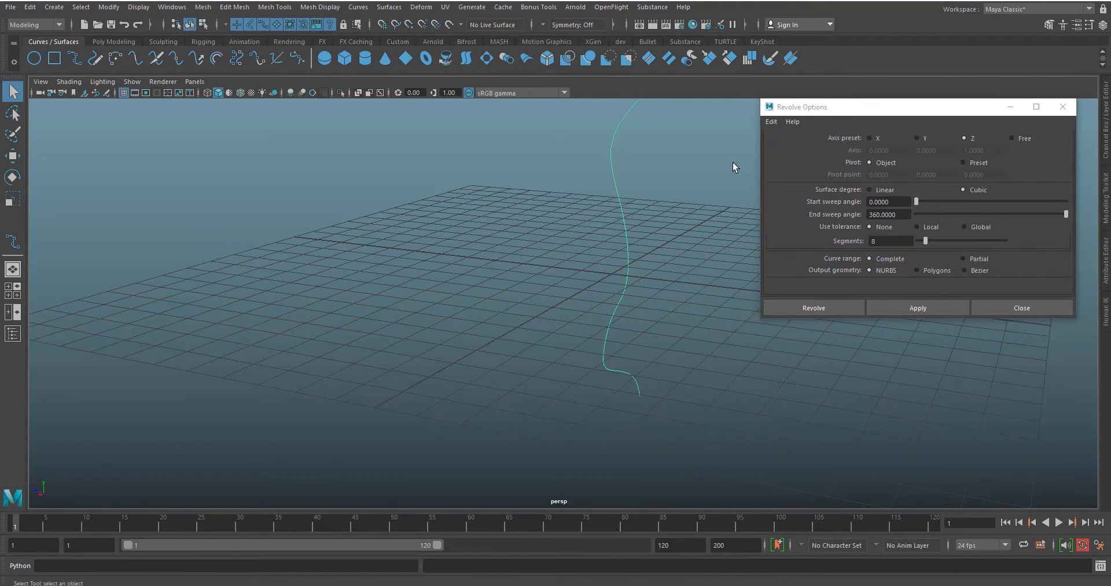
{"action": "key", "text": "f"}
{"action": "left_click", "coordinate": [12, 176]}
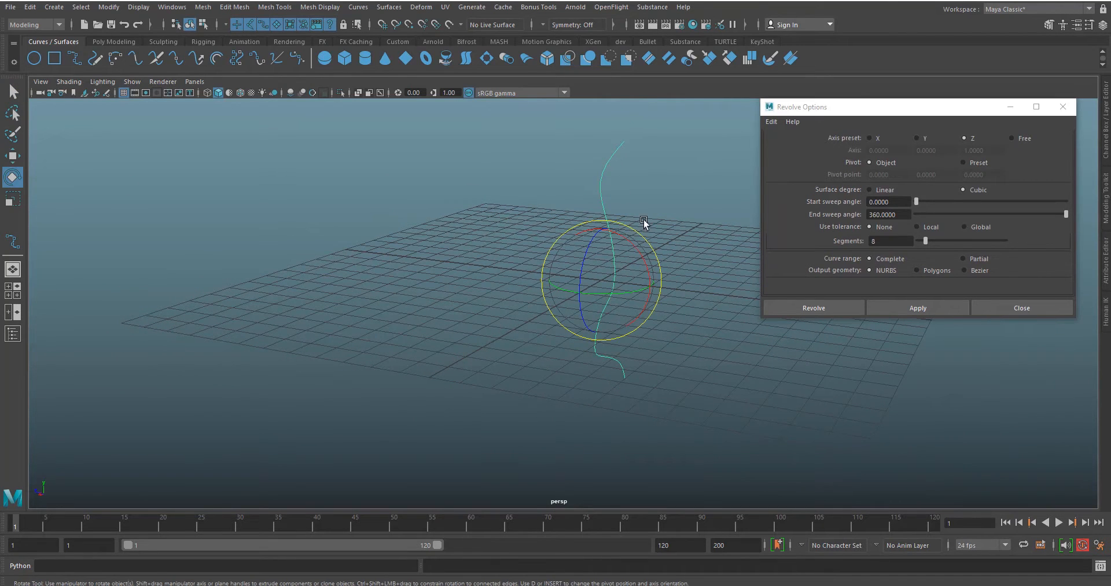
{"action": "left_click_drag", "start_coordinate": [640, 248], "coordinate": [653, 289]}
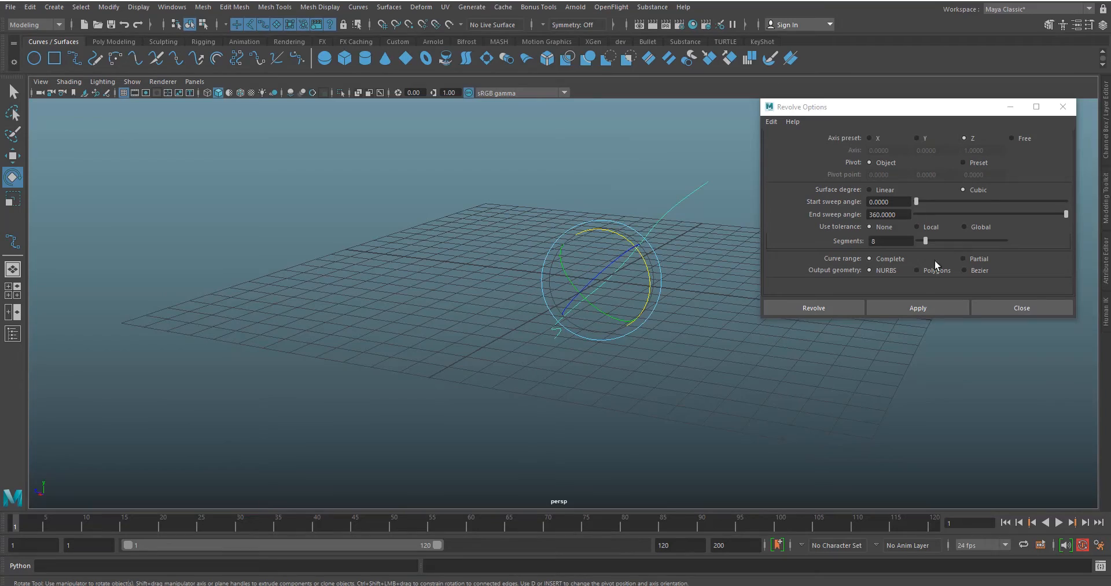
- Try revolving the tilted curve about the Z axis, inspect the surface, and undo the revolve
{"action": "left_click", "coordinate": [916, 308]}
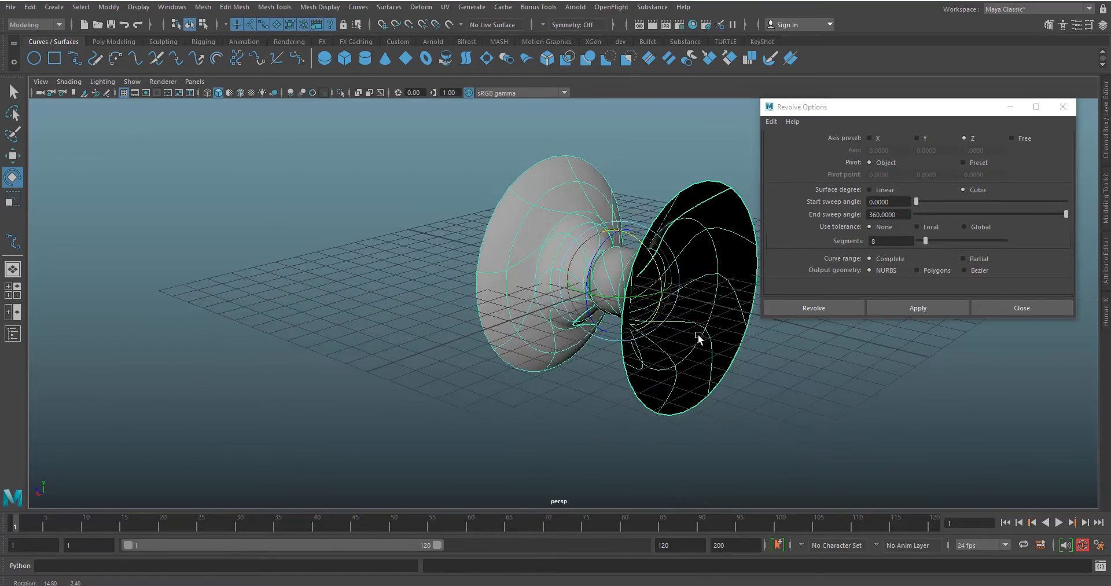
{"action": "left_click_drag", "start_coordinate": [699, 337], "coordinate": [679, 315], "text": "alt"}
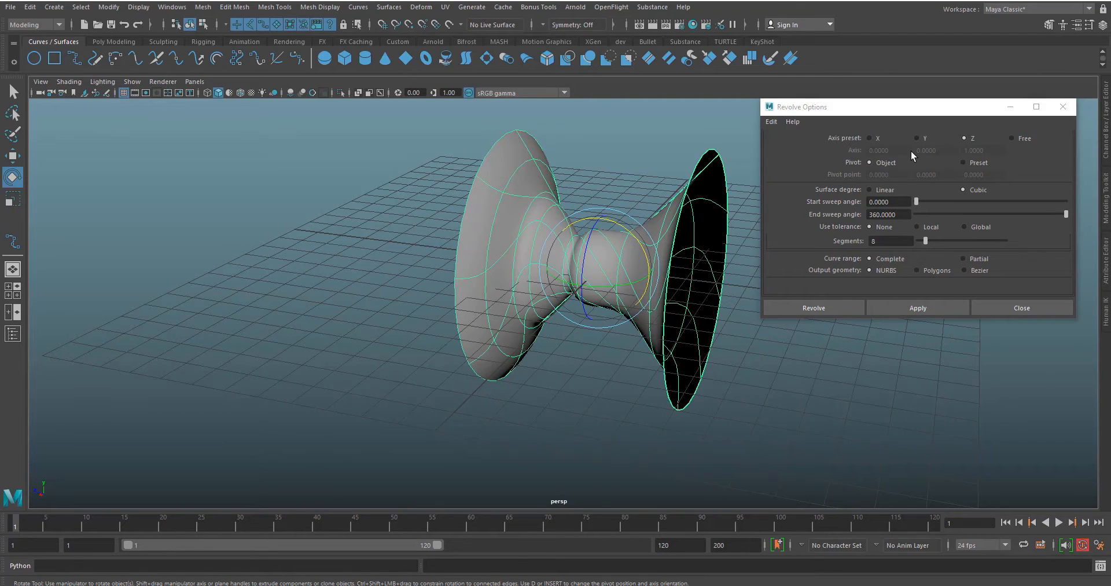
{"action": "left_click_drag", "start_coordinate": [620, 212], "coordinate": [676, 236], "text": "alt"}
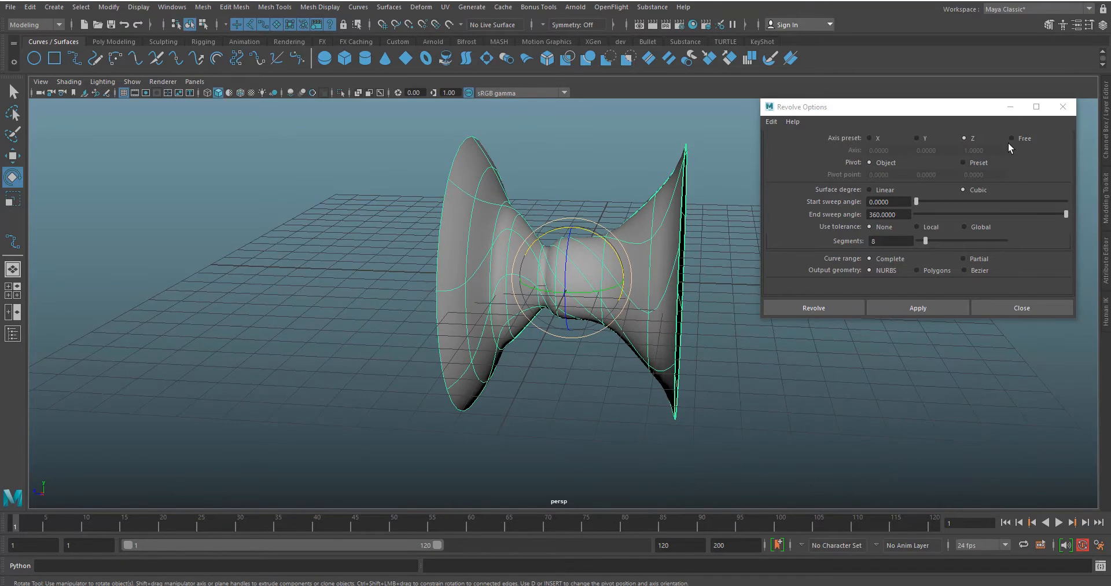
{"action": "key", "text": "ctrl+z"}
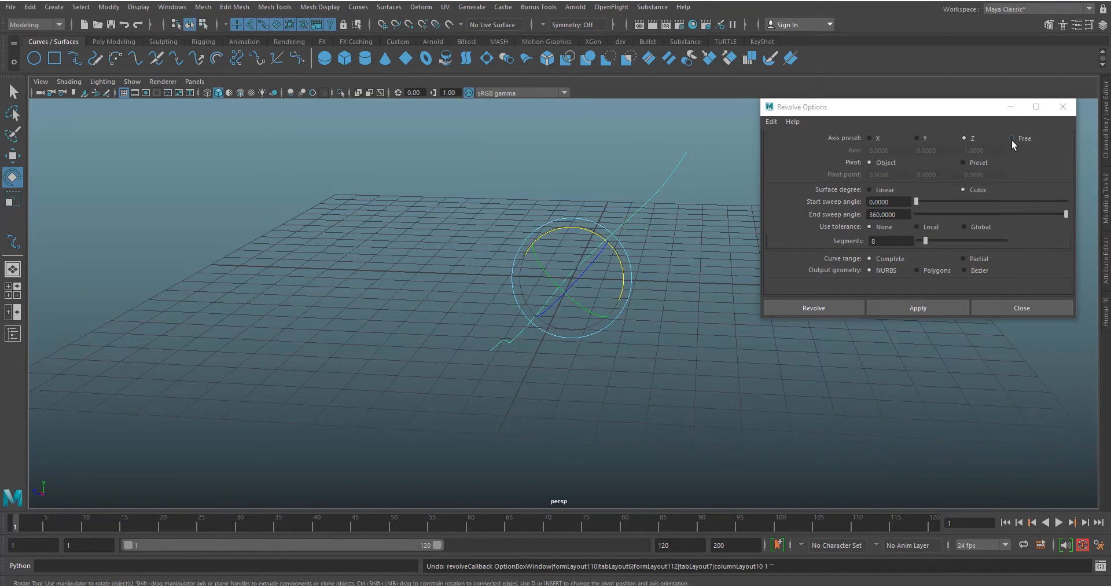
- Rotate the curve back upright and set the Revolve axis preset to Free with axis values 5, 10 and 20
{"action": "left_click_drag", "start_coordinate": [613, 253], "coordinate": [648, 312]}
{"action": "left_click", "coordinate": [1012, 138]}
{"action": "left_click", "coordinate": [902, 153]}
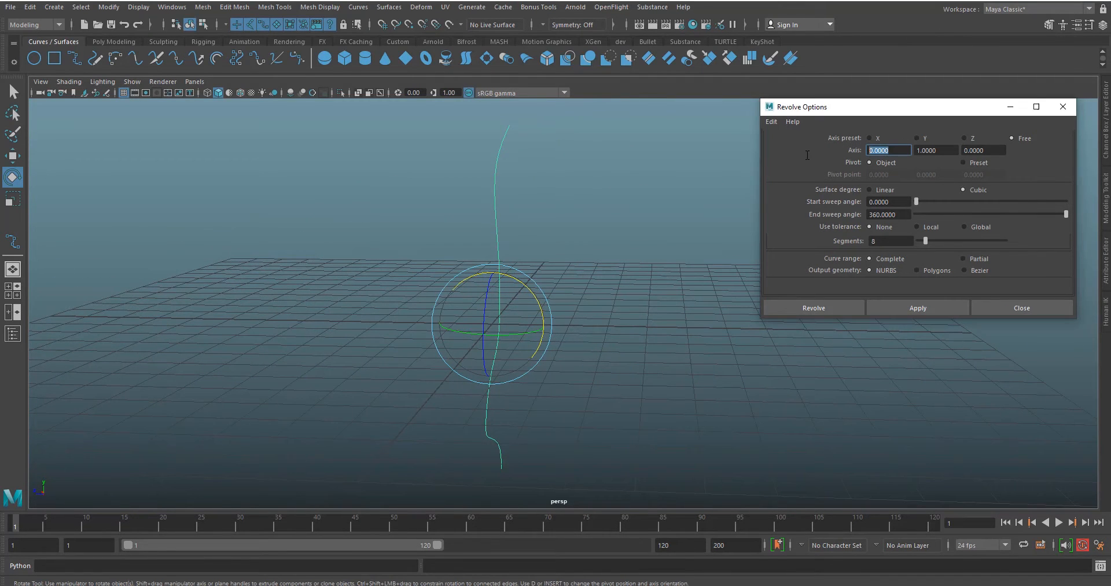
{"action": "type", "text": "5"}
{"action": "key", "text": "Tab"}
{"action": "type", "text": "10"}
{"action": "key", "text": "Tab"}
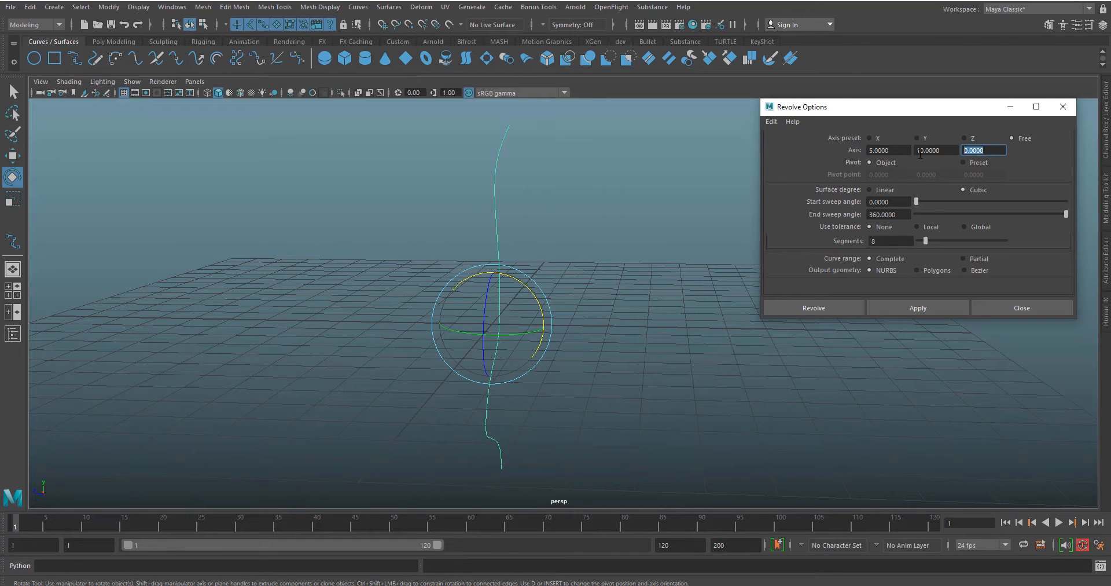
{"action": "type", "text": "20"}
- Try revolving the reselected curve around the custom free axis, inspect the surface from several angles, and undo it
{"action": "left_click", "coordinate": [622, 300]}
{"action": "left_click", "coordinate": [622, 300]}
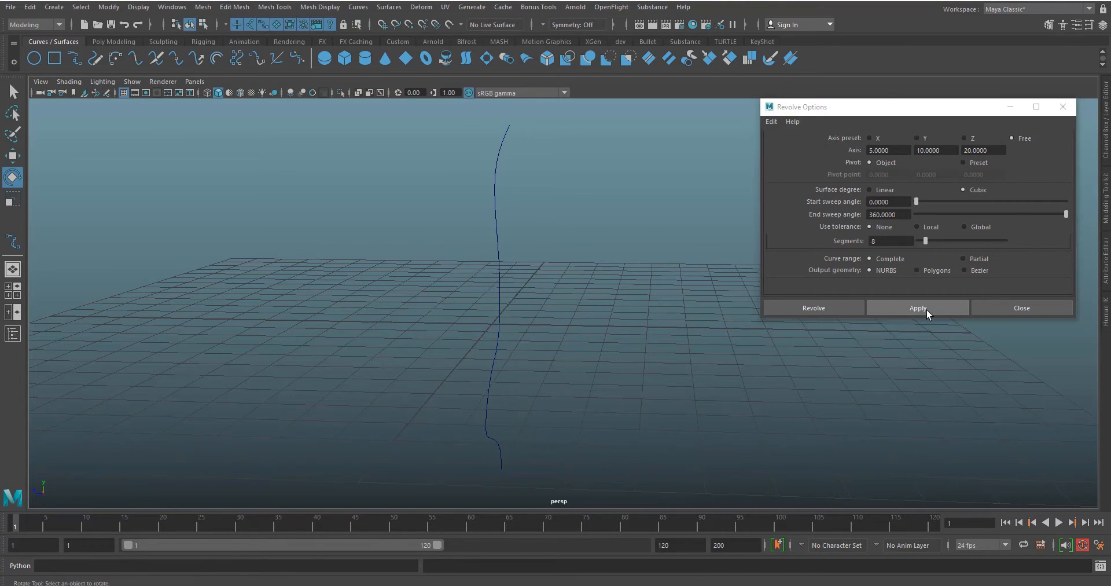
{"action": "left_click", "coordinate": [497, 229]}
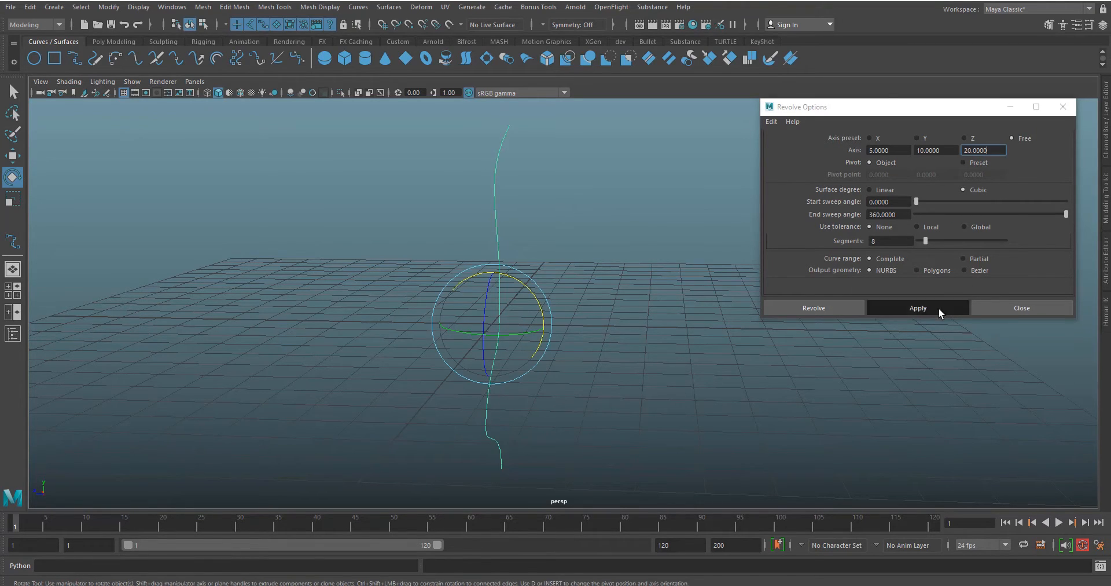
{"action": "left_click", "coordinate": [918, 308]}
{"action": "left_click_drag", "start_coordinate": [708, 333], "coordinate": [630, 226], "text": "alt"}
{"action": "middle_click_drag", "start_coordinate": [623, 263], "coordinate": [605, 306], "text": "alt"}
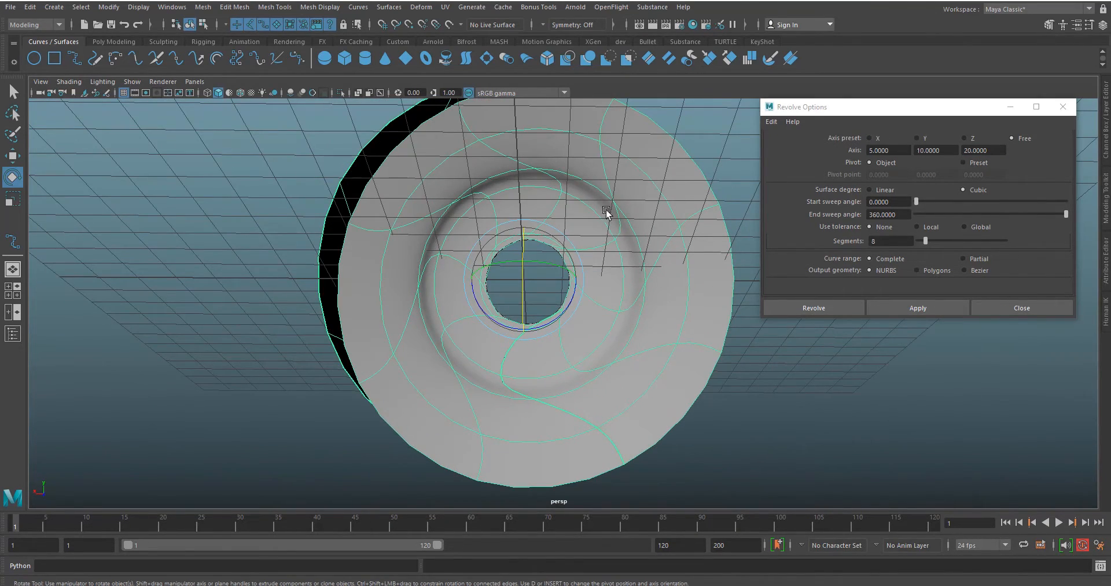
{"action": "left_click_drag", "start_coordinate": [607, 241], "coordinate": [866, 184], "text": "alt"}
{"action": "left_click_drag", "start_coordinate": [756, 246], "coordinate": [678, 209], "text": "alt"}
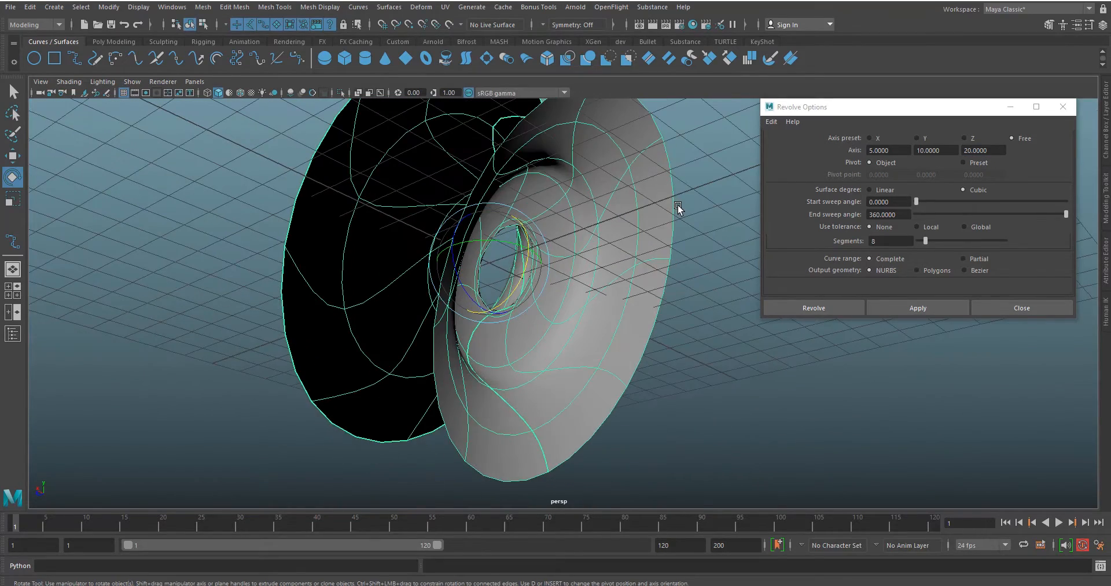
{"action": "key", "text": "ctrl+z"}
- Select the curve in the front view with the Move tool and set the Revolve axis preset to Y
{"action": "left_click", "coordinate": [678, 208]}
{"action": "left_click_drag", "start_coordinate": [588, 229], "coordinate": [613, 272], "text": "alt"}
{"action": "key", "text": "space"}
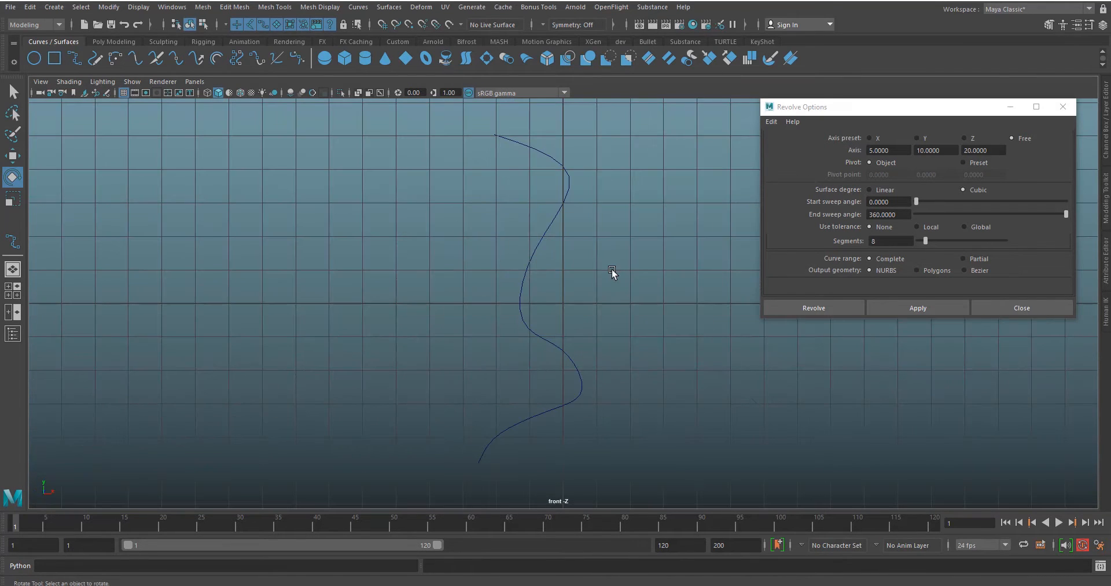
{"action": "left_click", "coordinate": [554, 220]}
{"action": "key", "text": "w"}
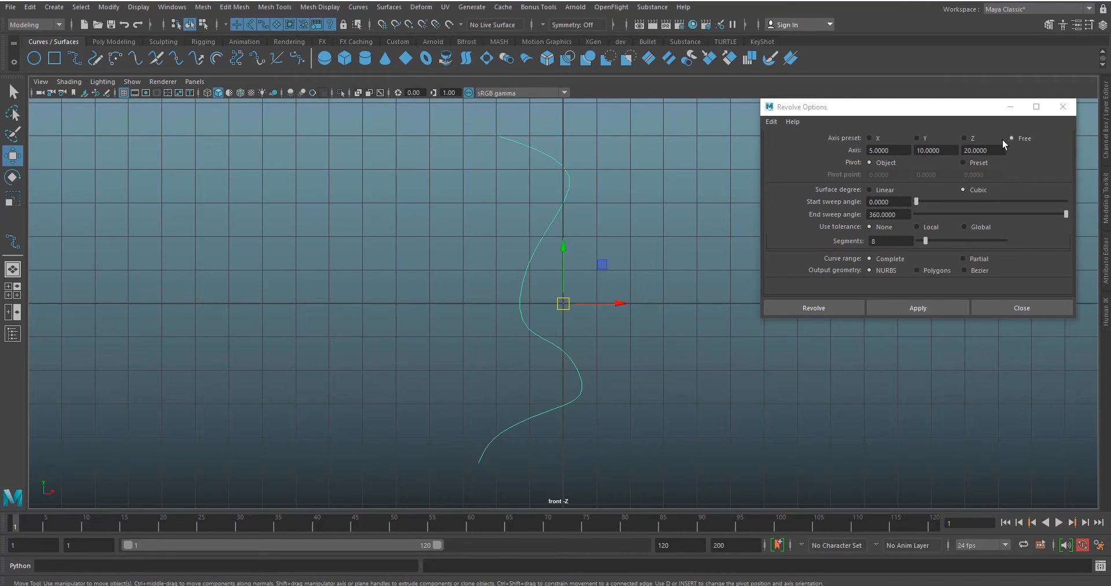
{"action": "left_click", "coordinate": [924, 139]}
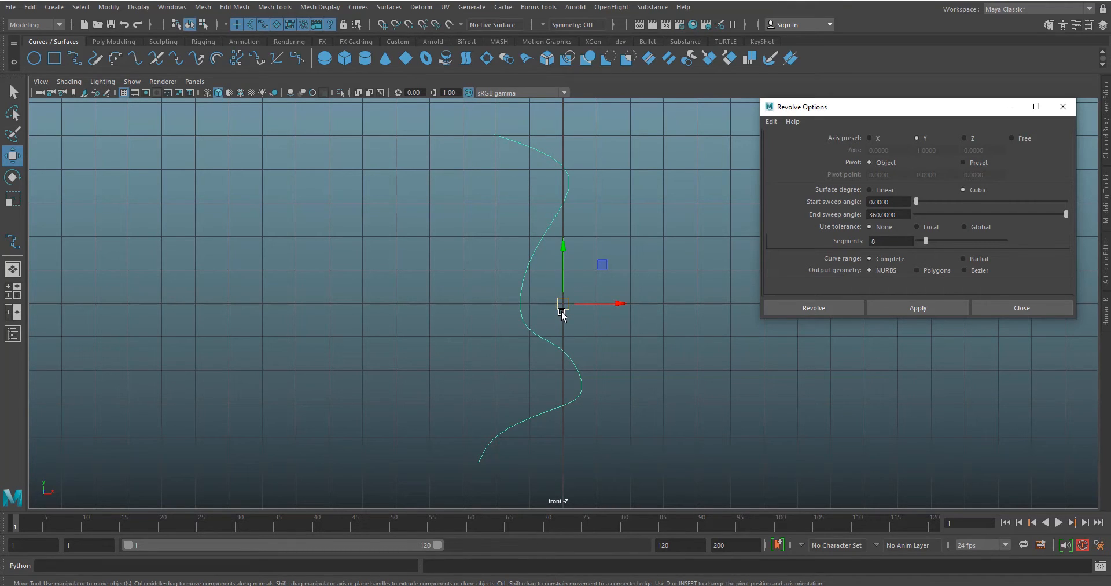
- Try revolving the curve around Y, shift the surface along Z in perspective, and undo the moves and the revolve
{"action": "left_click", "coordinate": [919, 310]}
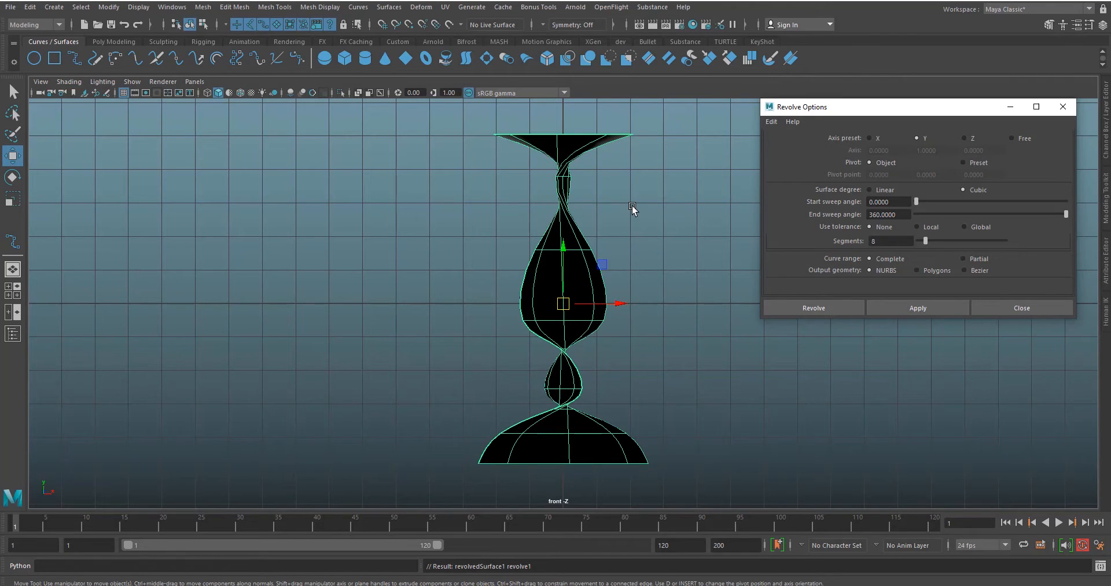
{"action": "key", "text": "space"}
{"action": "left_click_drag", "start_coordinate": [633, 208], "coordinate": [635, 179]}
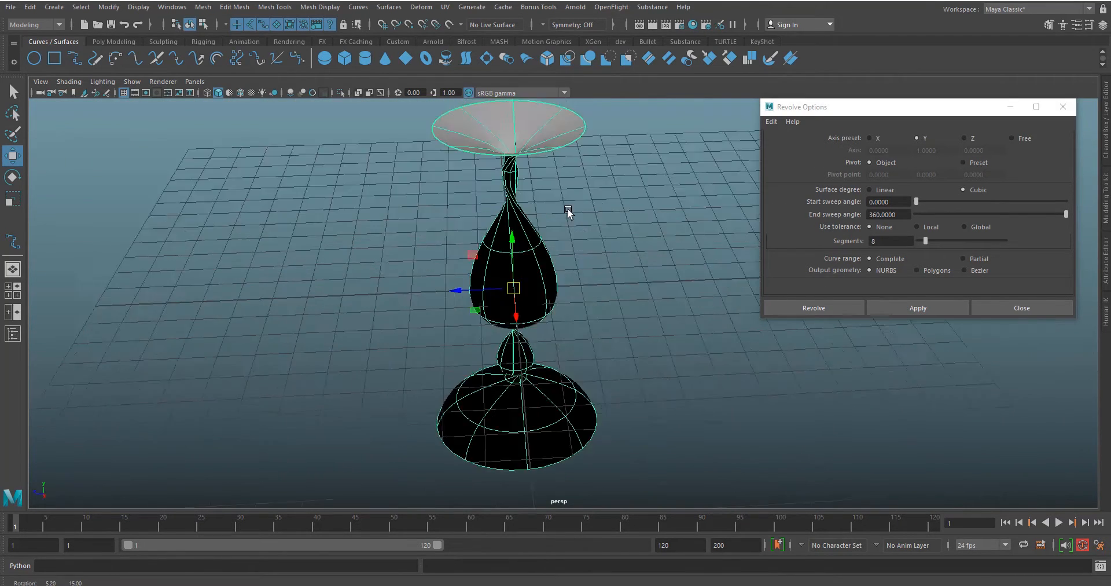
{"action": "left_click_drag", "start_coordinate": [568, 213], "coordinate": [568, 307], "text": "alt"}
{"action": "left_click_drag", "start_coordinate": [496, 292], "coordinate": [462, 295]}
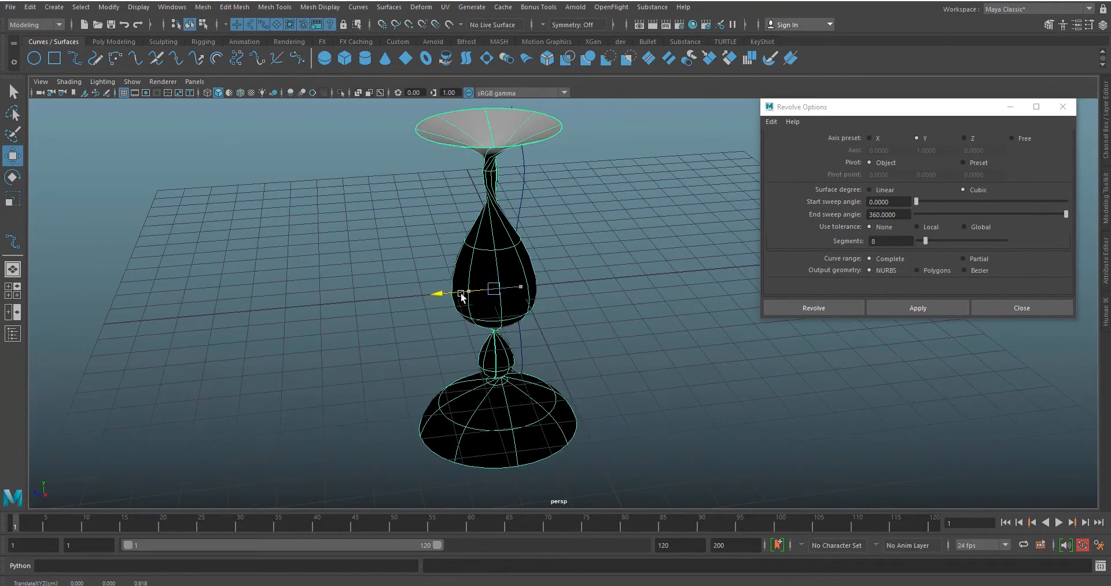
{"action": "key", "text": "ctrl+z"}
{"action": "key", "text": "ctrl+z"}
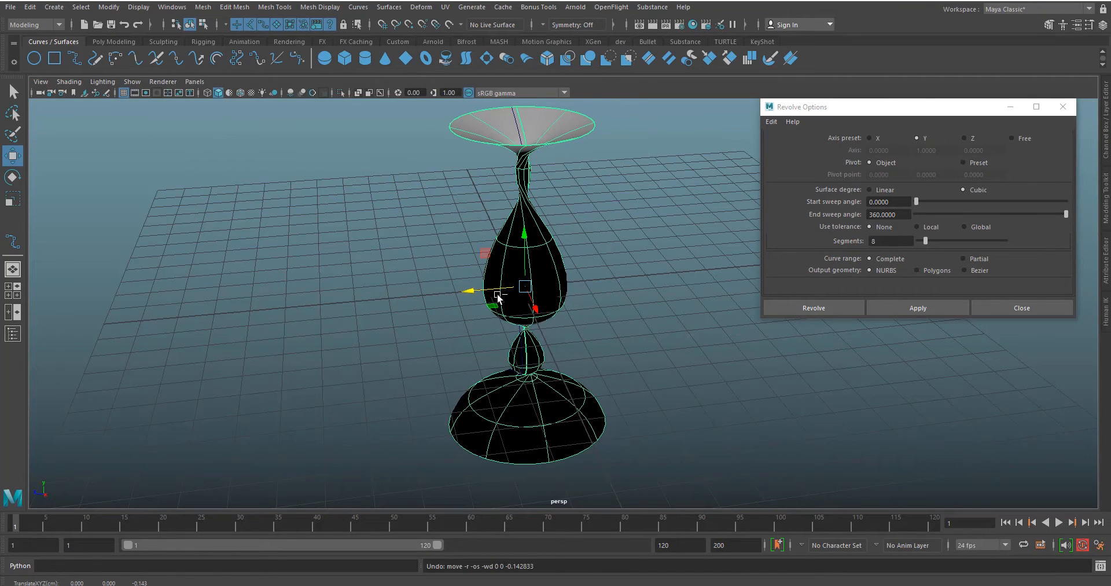
{"action": "key", "text": "ctrl+z"}
{"action": "key", "text": "ctrl+z"}
- Examine the curve from several angles, try a Y-axis revolve with cubic surface degree, and undo it
{"action": "left_click_drag", "start_coordinate": [605, 299], "coordinate": [594, 323], "text": "alt"}
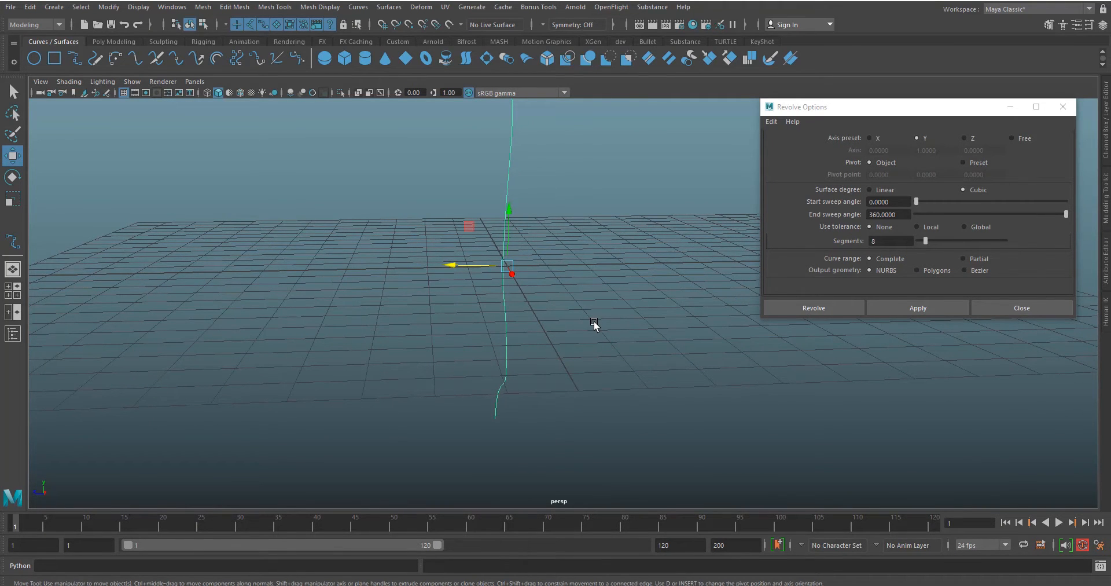
{"action": "mouse_move", "coordinate": [594, 321]}
{"action": "left_mouse_down", "text": "alt"}
{"action": "mouse_move", "coordinate": [585, 293]}
{"action": "mouse_move", "coordinate": [651, 295]}
{"action": "left_mouse_up", "text": "alt"}
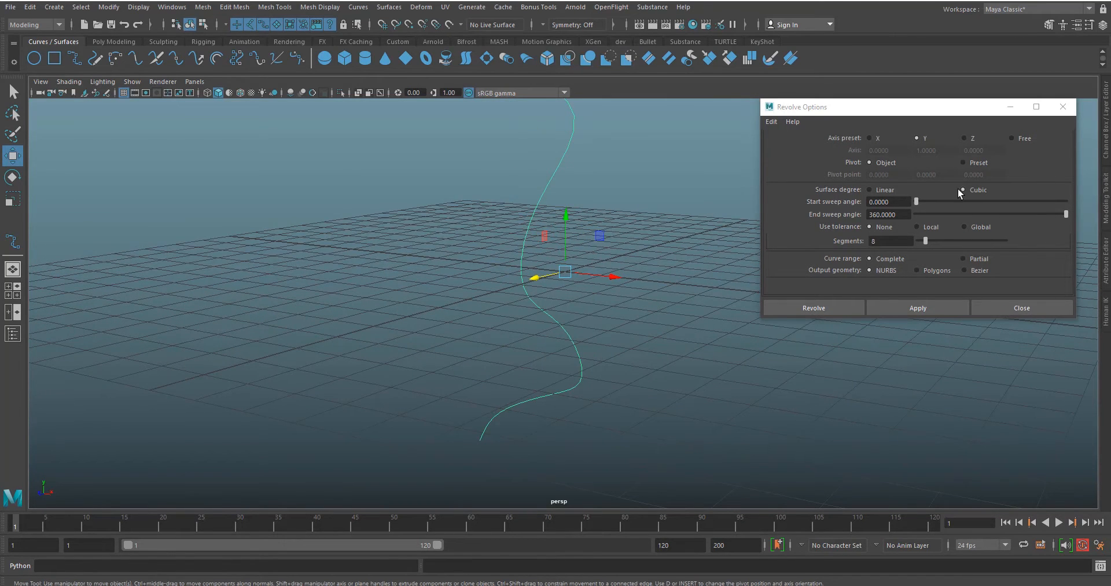
{"action": "left_click_drag", "start_coordinate": [682, 290], "coordinate": [591, 290], "text": "alt"}
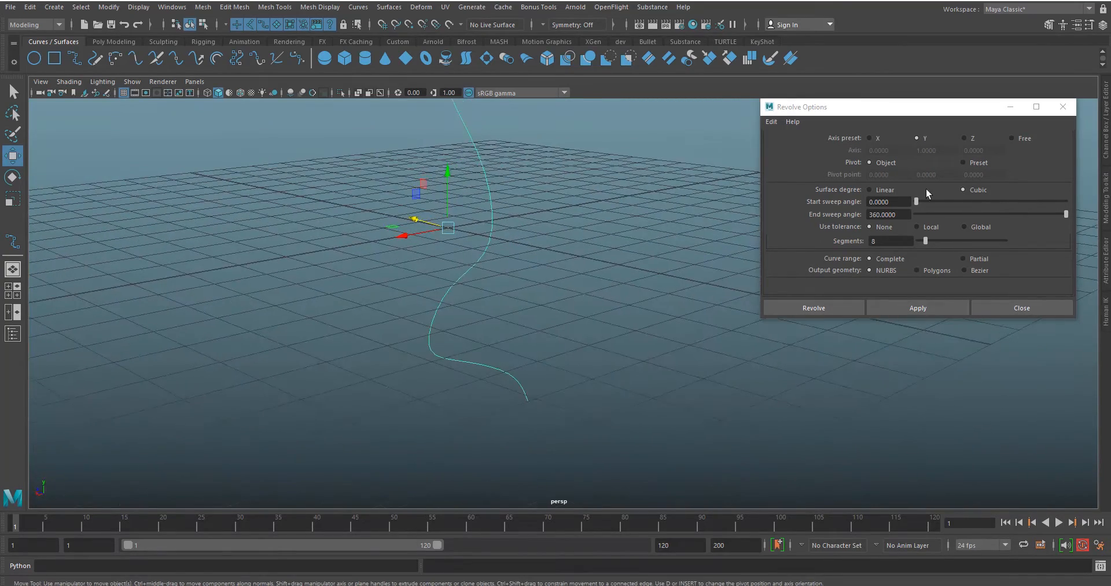
{"action": "left_click_drag", "start_coordinate": [462, 312], "coordinate": [712, 313], "text": "alt"}
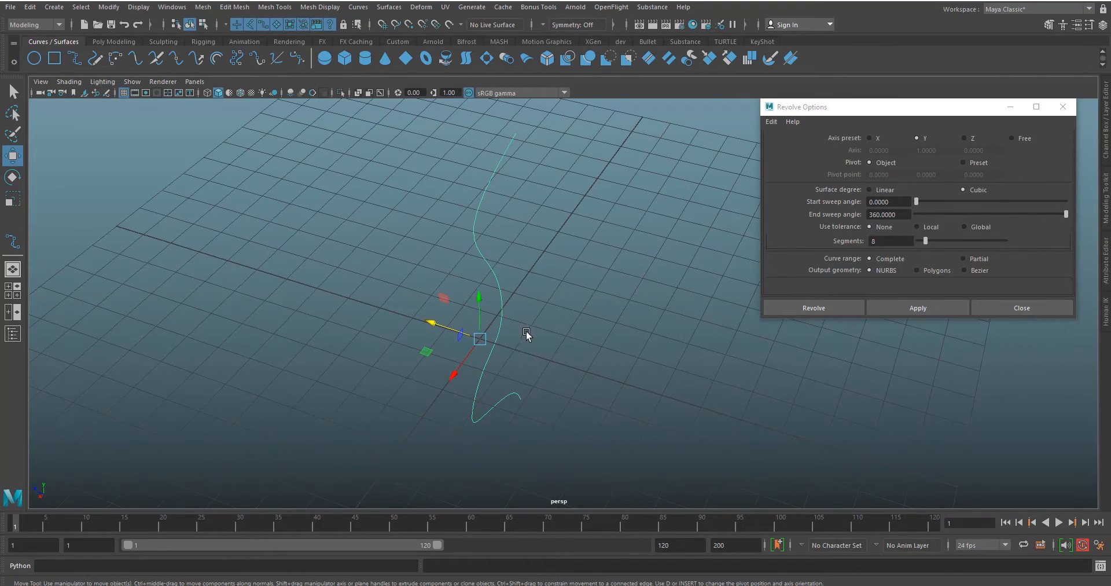
{"action": "left_click_drag", "start_coordinate": [498, 334], "coordinate": [599, 330], "text": "alt"}
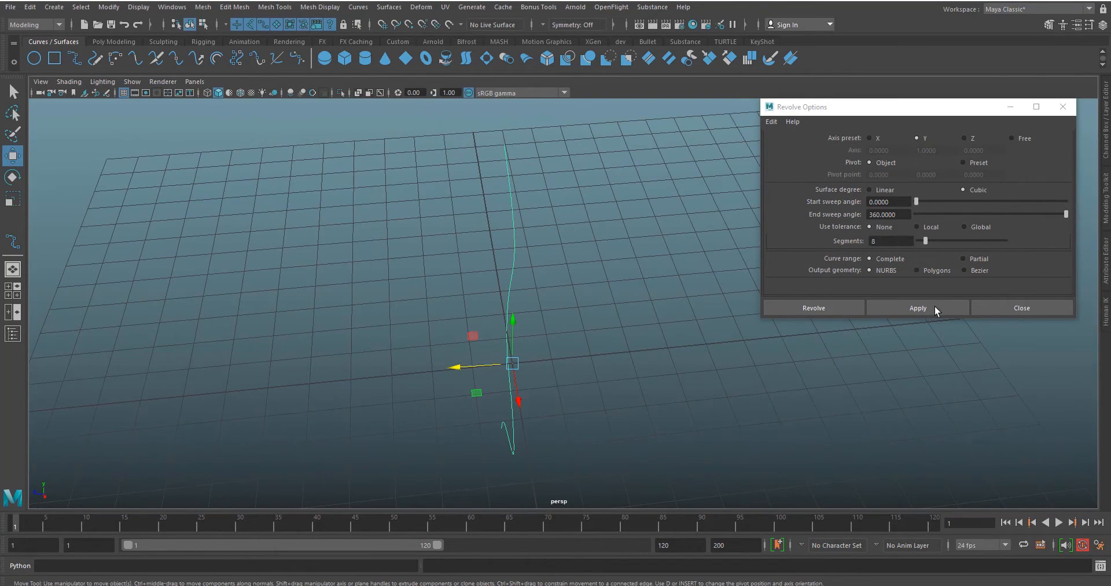
{"action": "left_click", "coordinate": [918, 308]}
{"action": "left_click_drag", "start_coordinate": [672, 330], "coordinate": [603, 320], "text": "alt"}
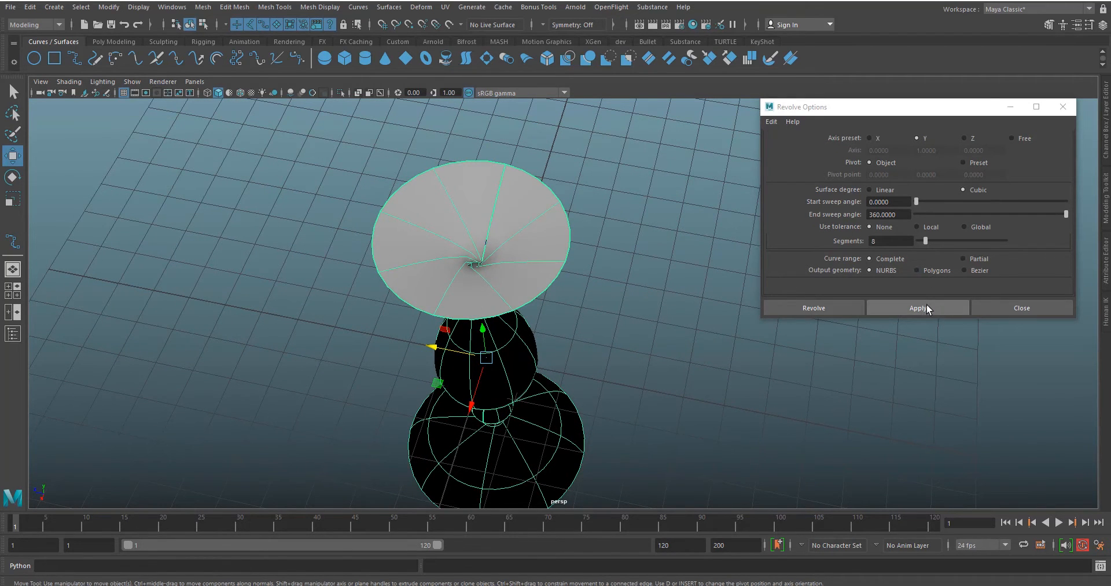
{"action": "key", "text": "ctrl+z"}
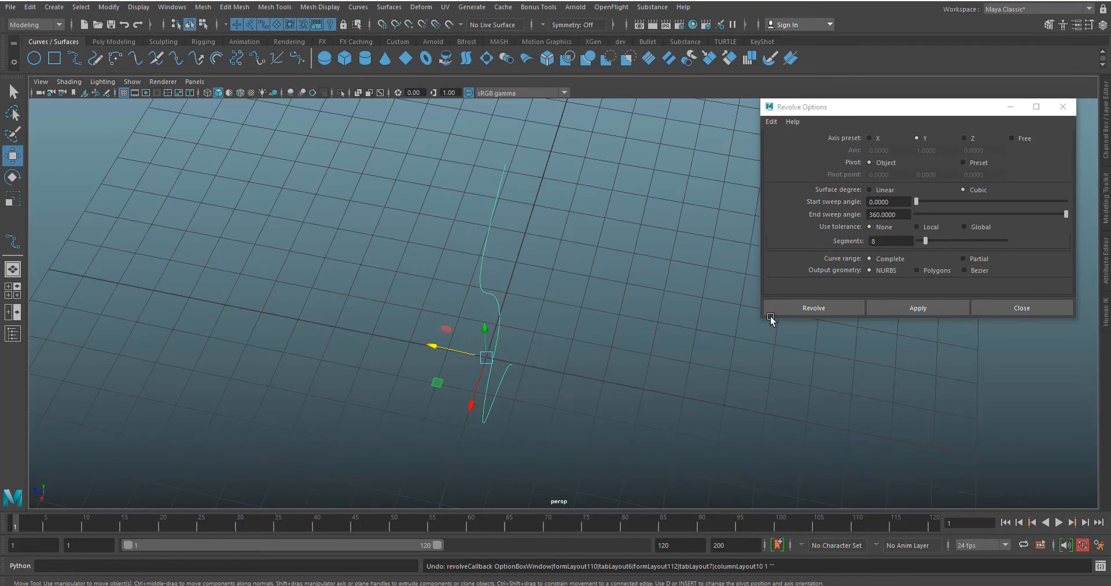
- Try revolving the curve with the surface degree set to Linear, inspect the surface from its base to its top, and undo it
{"action": "left_click", "coordinate": [870, 190]}
{"action": "left_click", "coordinate": [918, 308]}
{"action": "left_click_drag", "start_coordinate": [625, 347], "coordinate": [689, 338], "text": "alt"}
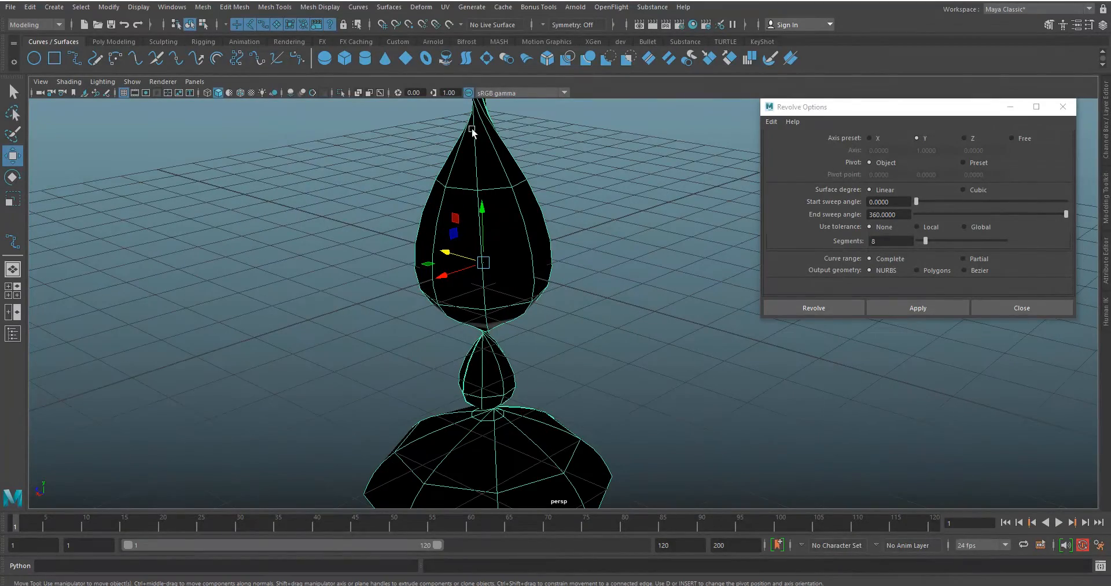
{"action": "middle_click_drag", "start_coordinate": [585, 316], "coordinate": [543, 120], "text": "alt"}
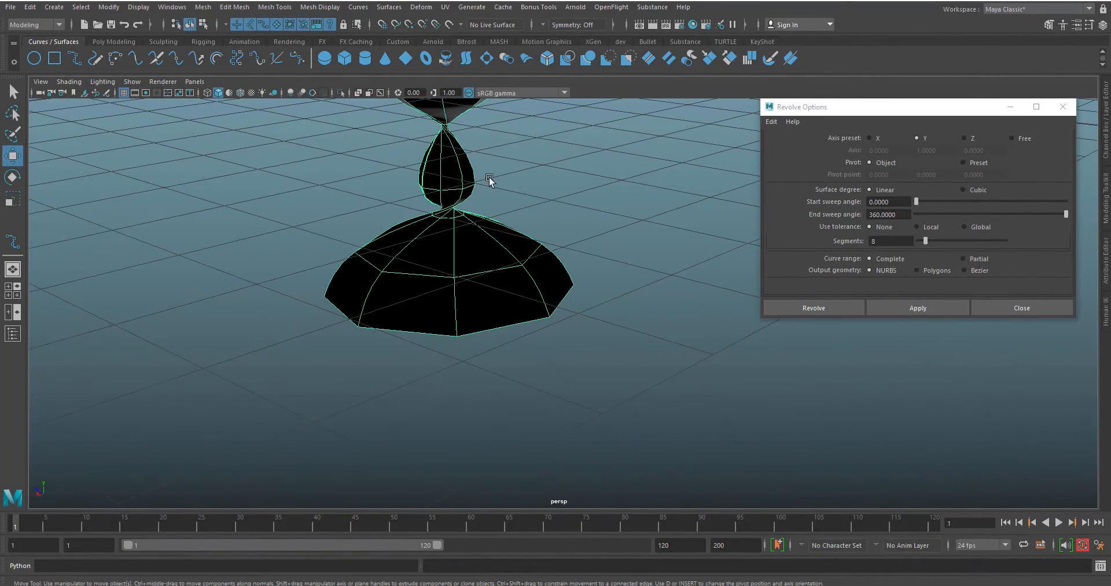
{"action": "middle_click_drag", "start_coordinate": [527, 276], "coordinate": [530, 349], "text": "alt"}
{"action": "left_click_drag", "start_coordinate": [529, 349], "coordinate": [552, 153], "text": "alt"}
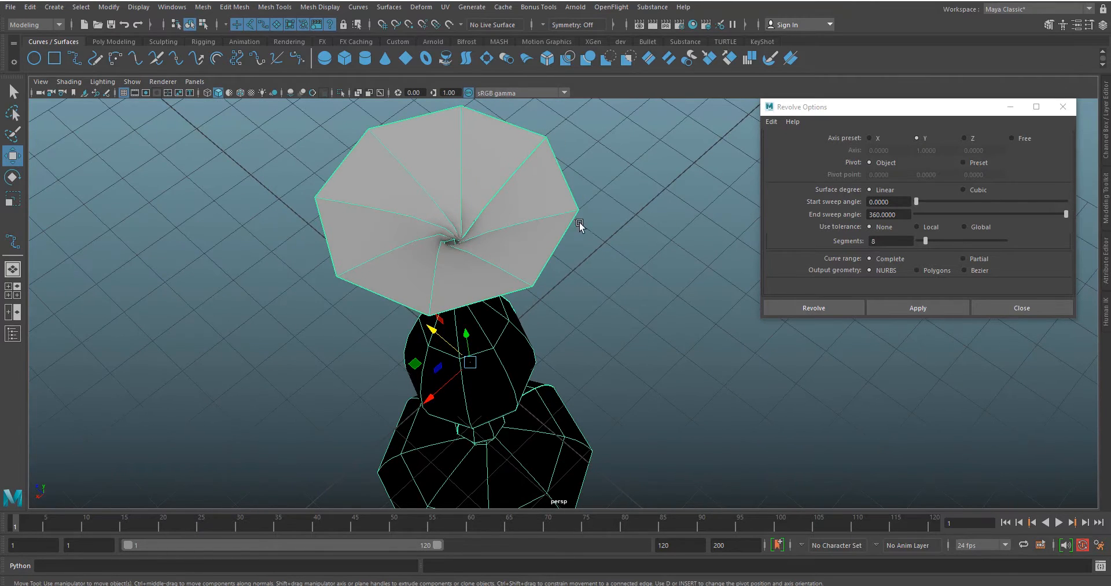
{"action": "key", "text": "ctrl+z"}
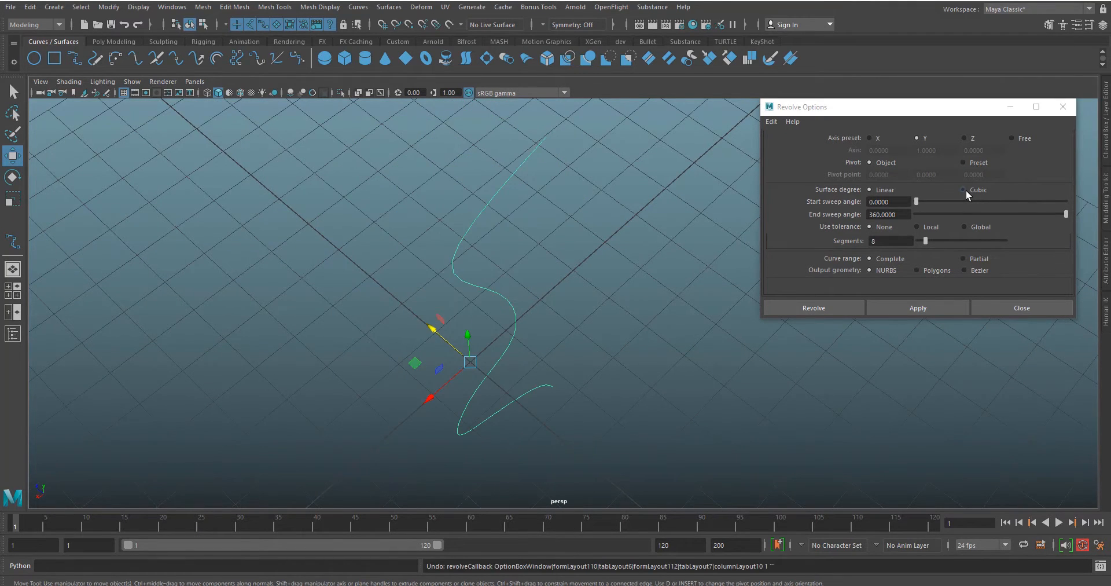
- Switch the surface degree back to Cubic, revolve the curve for comparison, and undo the revolve
{"action": "left_click", "coordinate": [967, 190]}
{"action": "left_click", "coordinate": [916, 313]}
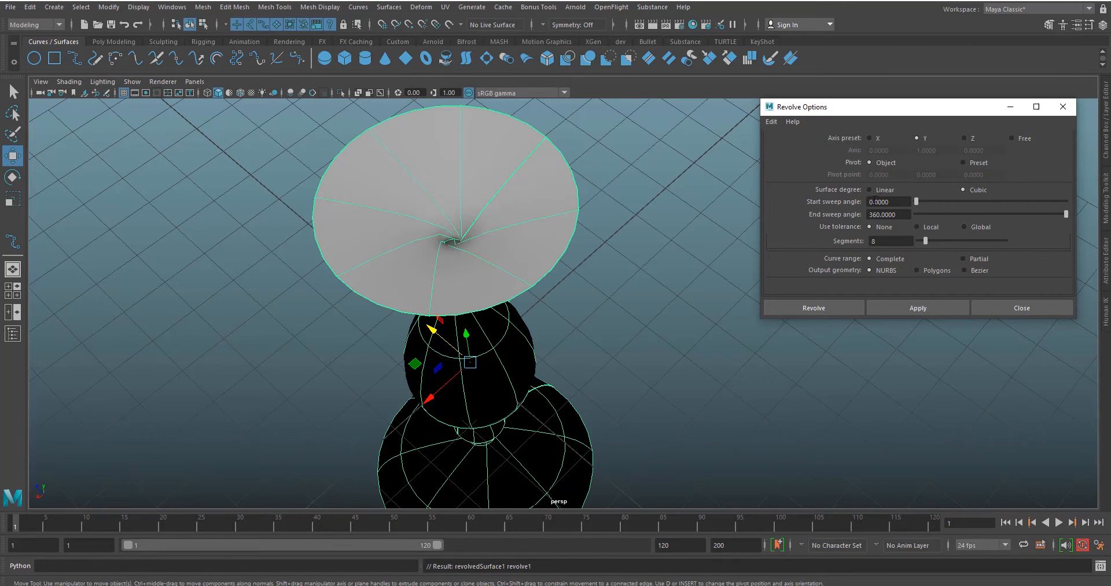
{"action": "key", "text": "ctrl+z"}
{"action": "left_click_drag", "start_coordinate": [672, 293], "coordinate": [551, 280], "text": "alt"}
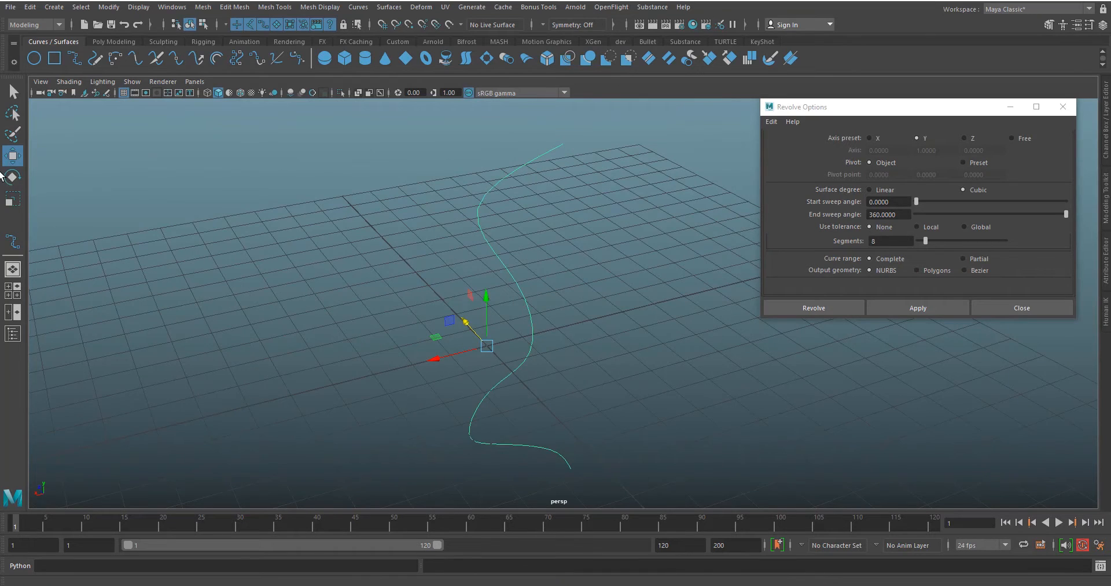
- Rotate the curve about its vertical Y axis, and move it sideways along X
{"action": "key", "text": "e"}
{"action": "left_click_drag", "start_coordinate": [467, 372], "coordinate": [578, 347]}
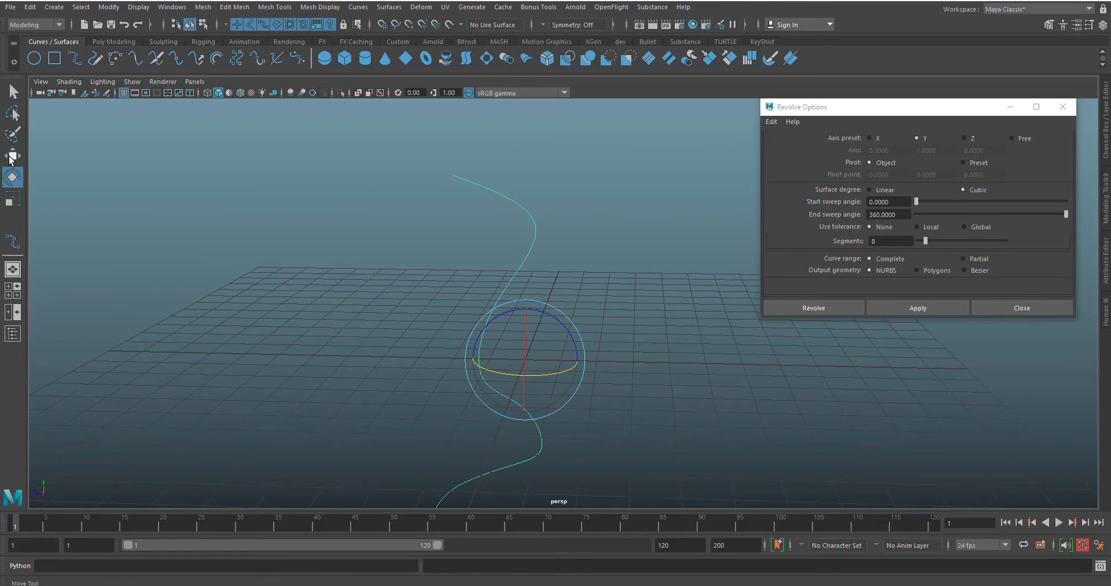
{"action": "key", "text": "w"}
{"action": "left_click_drag", "start_coordinate": [541, 397], "coordinate": [565, 432], "text": "alt"}
{"action": "left_click_drag", "start_coordinate": [578, 366], "coordinate": [625, 349]}
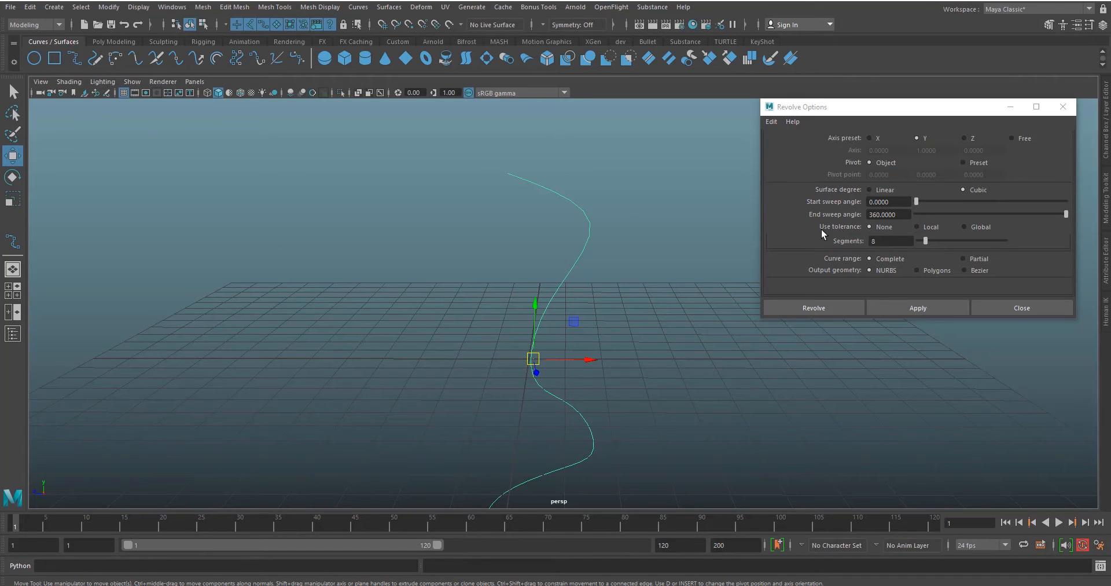
- Set the Revolve end sweep angle to 180 degrees
{"action": "left_click_drag", "start_coordinate": [683, 307], "coordinate": [805, 262], "text": "alt"}
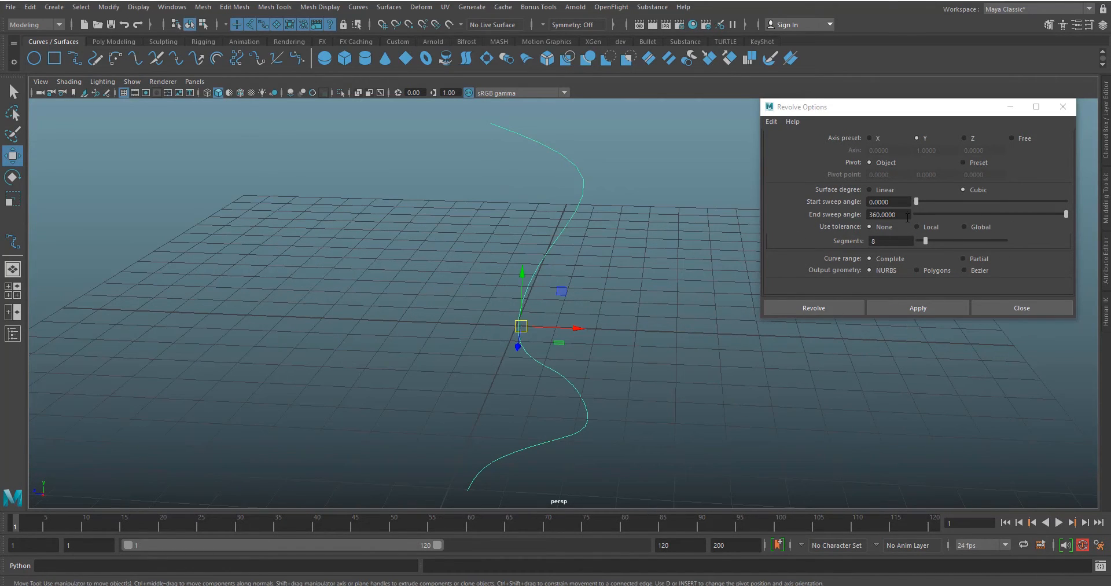
{"action": "left_click_drag", "start_coordinate": [908, 216], "coordinate": [802, 217]}
{"action": "type", "text": "180"}
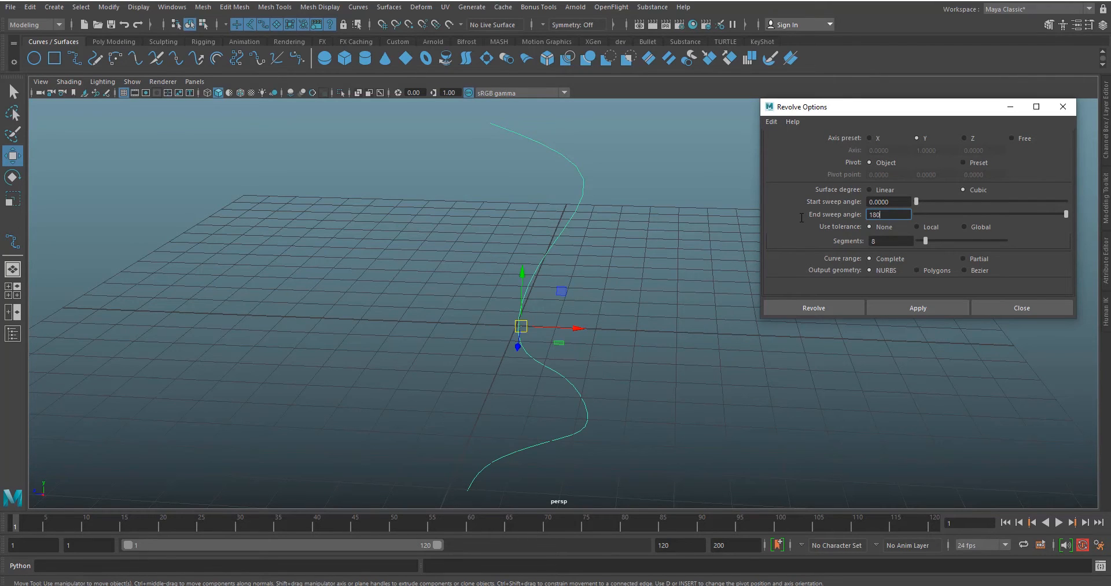
{"action": "key", "text": "Return"}
- Try revolving the curve with the half sweep, inspect the surface in perspective and front views, and undo it
{"action": "left_click", "coordinate": [918, 307]}
{"action": "left_click_drag", "start_coordinate": [747, 292], "coordinate": [558, 191], "text": "alt"}
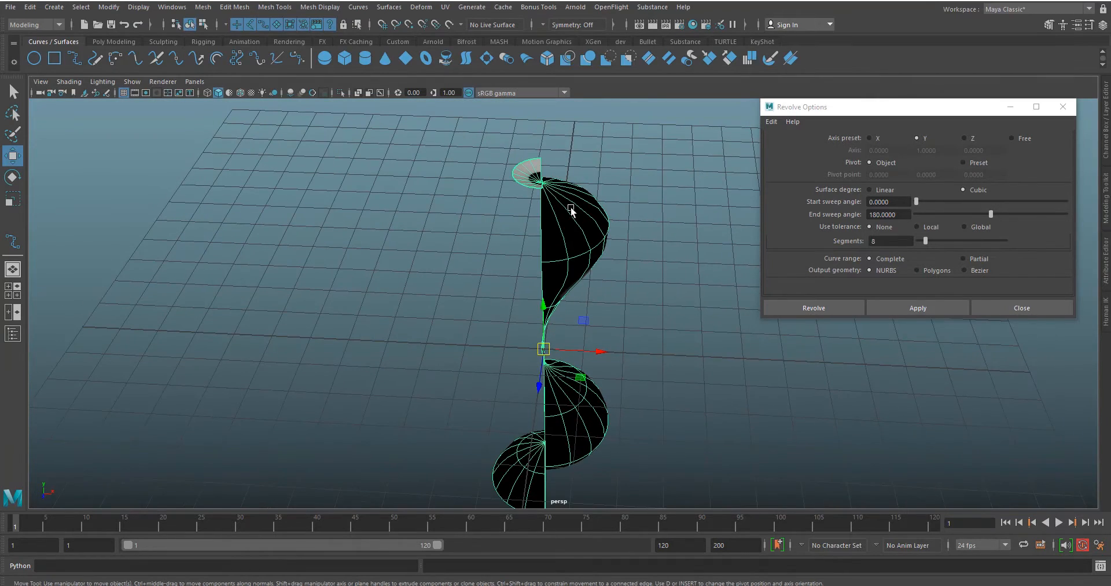
{"action": "mouse_move", "coordinate": [602, 228]}
{"action": "left_mouse_down", "text": "alt"}
{"action": "mouse_move", "coordinate": [661, 204]}
{"action": "mouse_move", "coordinate": [575, 193]}
{"action": "mouse_move", "coordinate": [593, 213]}
{"action": "left_mouse_up", "text": "alt"}
{"action": "key", "text": "space"}
{"action": "left_click_drag", "start_coordinate": [543, 250], "coordinate": [547, 283]}
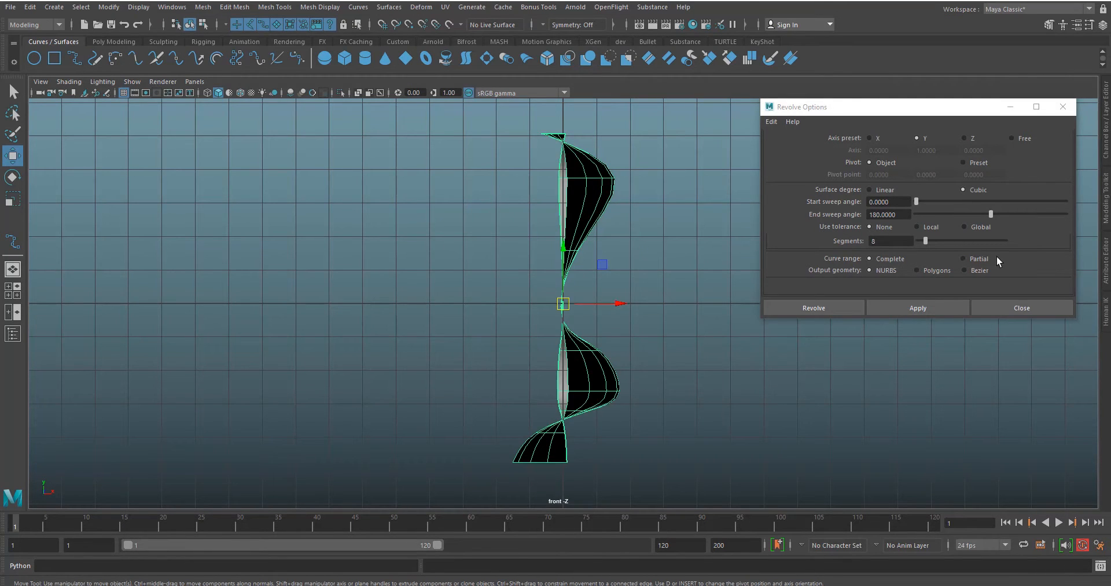
{"action": "key", "text": "ctrl+z"}
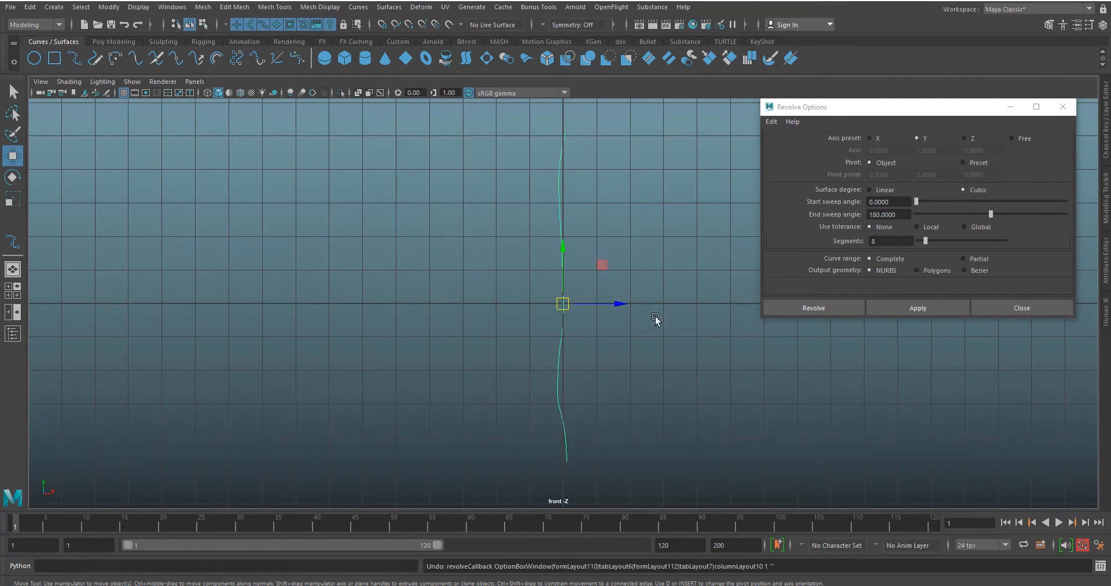
- Move the edge-on curve along its Z axis, away from the grid's centre line in the front view
{"action": "middle_click_drag", "start_coordinate": [624, 318], "coordinate": [563, 328]}
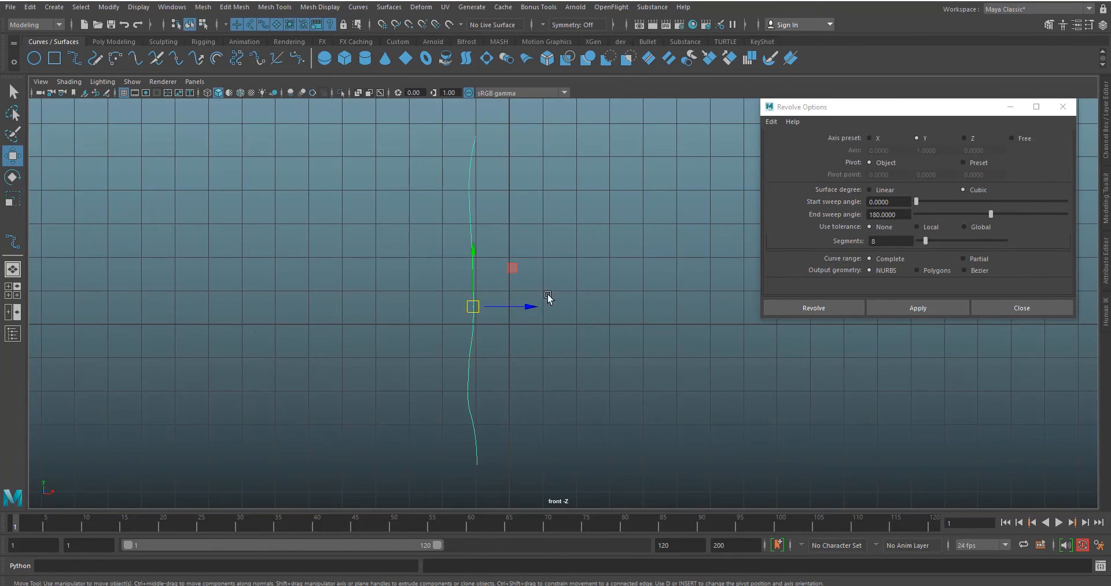
{"action": "left_click_drag", "start_coordinate": [529, 309], "coordinate": [617, 317]}
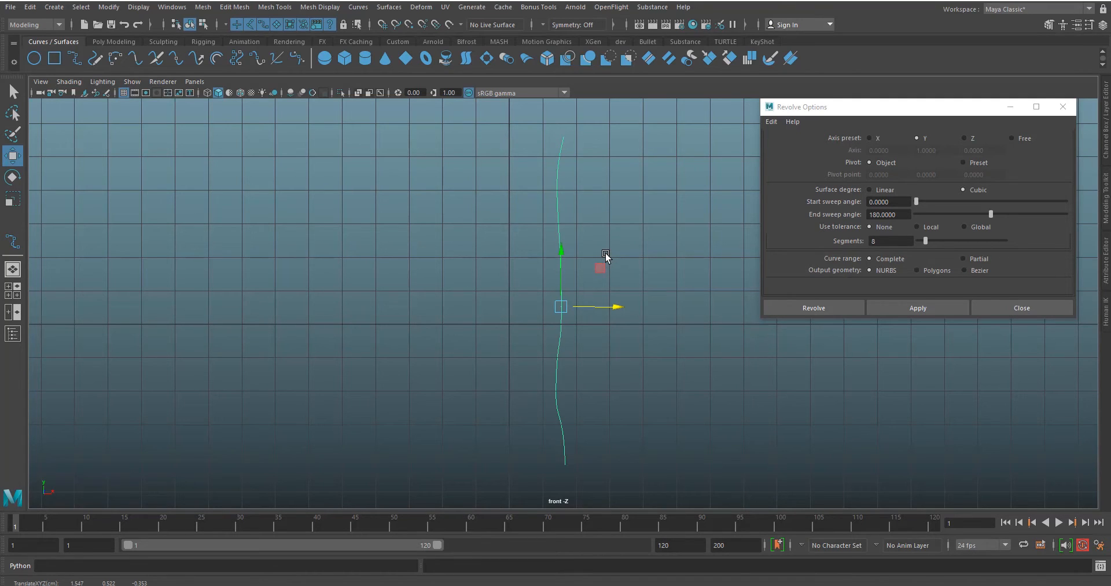
- Replace the old curve with a goblet half-profile drawn with the Pencil Curve tool beside the vertical axis in the front view
{"action": "key", "text": "Delete"}
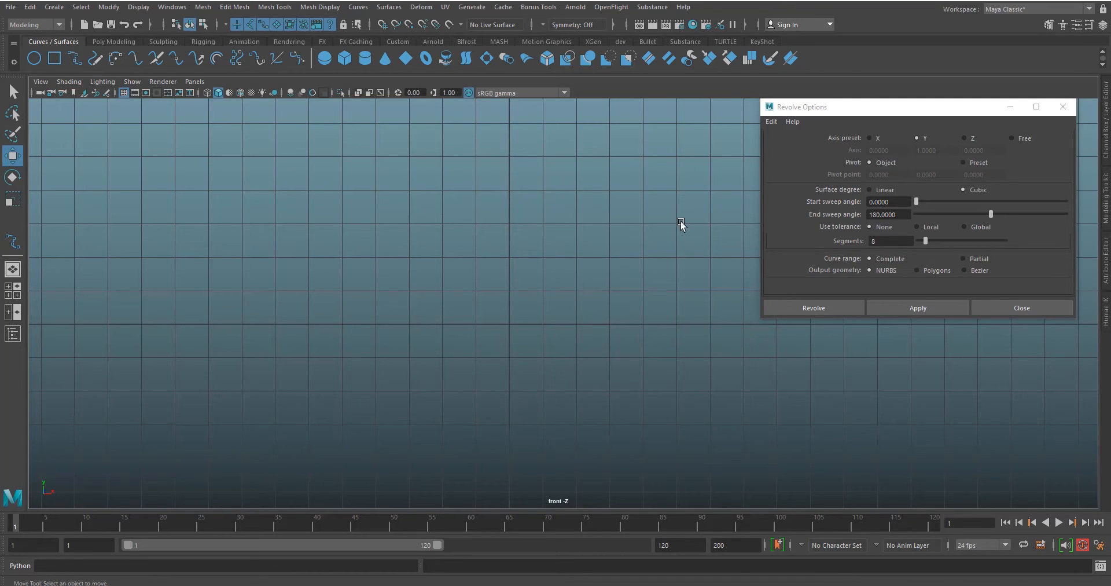
{"action": "left_click", "coordinate": [99, 59]}
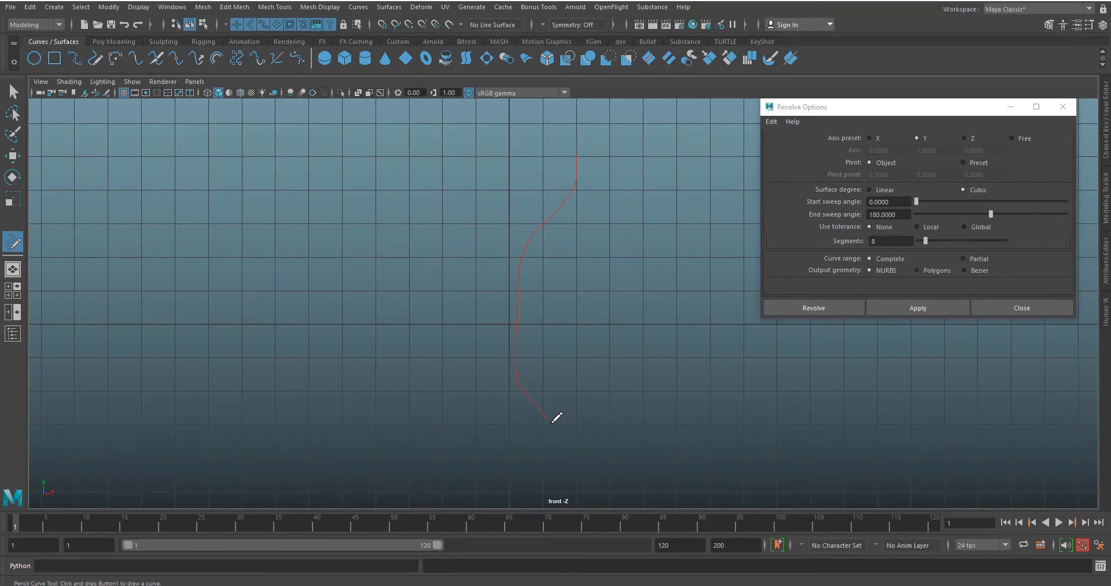
{"action": "left_click_drag", "start_coordinate": [553, 424], "coordinate": [553, 424]}
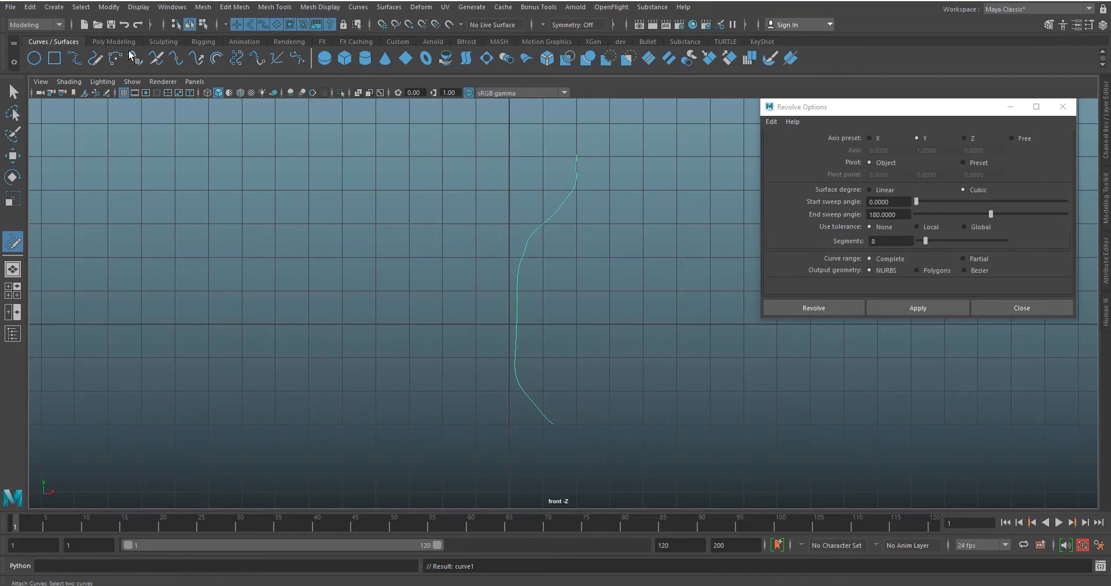
{"action": "key", "text": "w"}
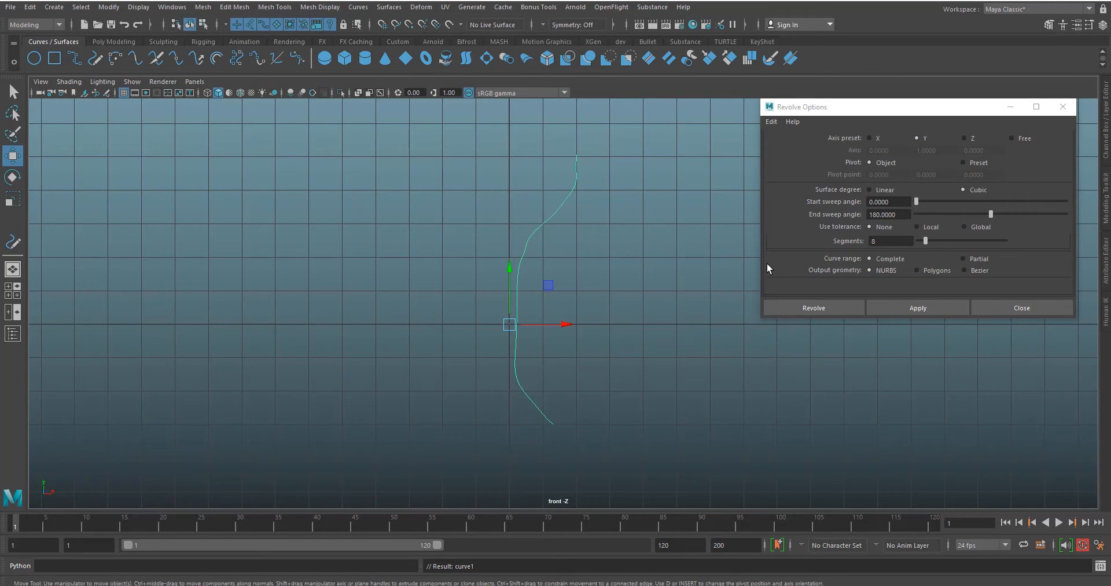
- Try revolving the goblet profile about Y with the 180-degree end sweep, inspect the half goblet in perspective, and undo the surface
{"action": "left_click", "coordinate": [919, 308]}
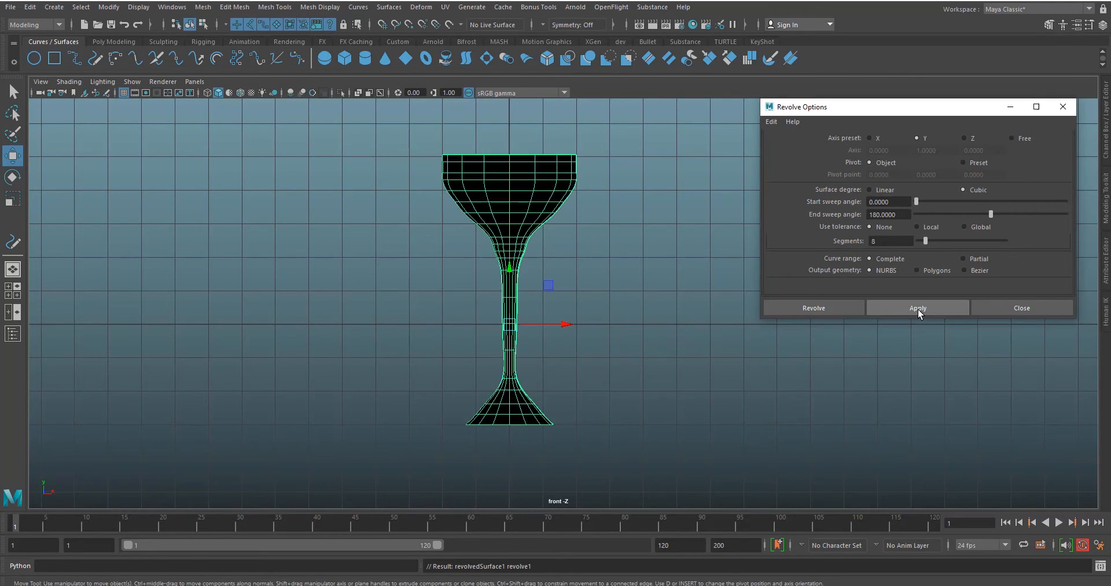
{"action": "key", "text": "space"}
{"action": "left_click_drag", "start_coordinate": [666, 282], "coordinate": [665, 249]}
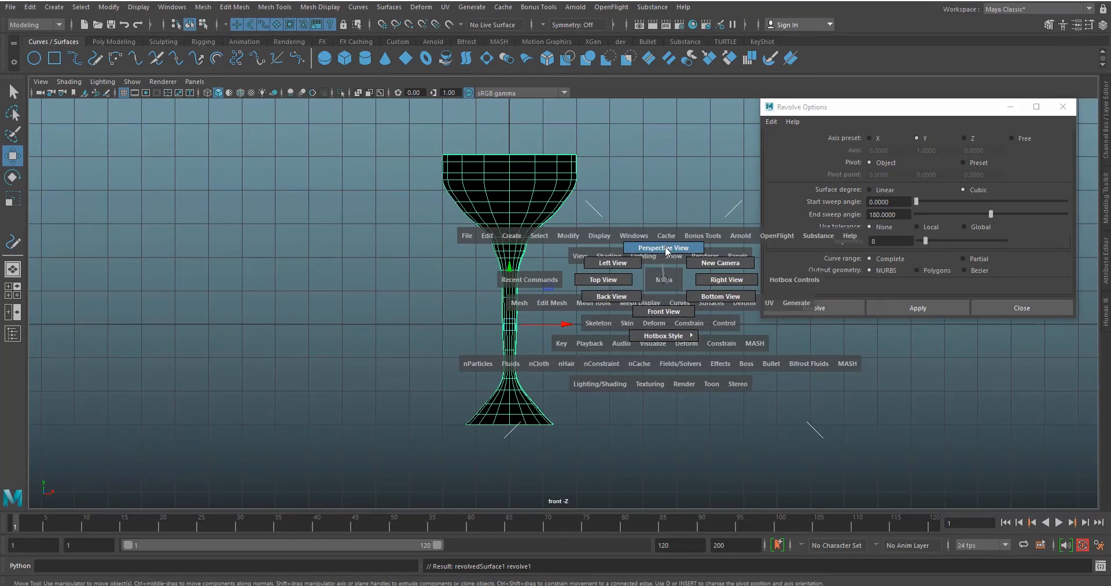
{"action": "left_click_drag", "start_coordinate": [620, 208], "coordinate": [558, 213], "text": "alt"}
{"action": "left_click_drag", "start_coordinate": [685, 227], "coordinate": [603, 236], "text": "alt"}
{"action": "right_click_drag", "start_coordinate": [602, 235], "coordinate": [634, 116], "text": "alt"}
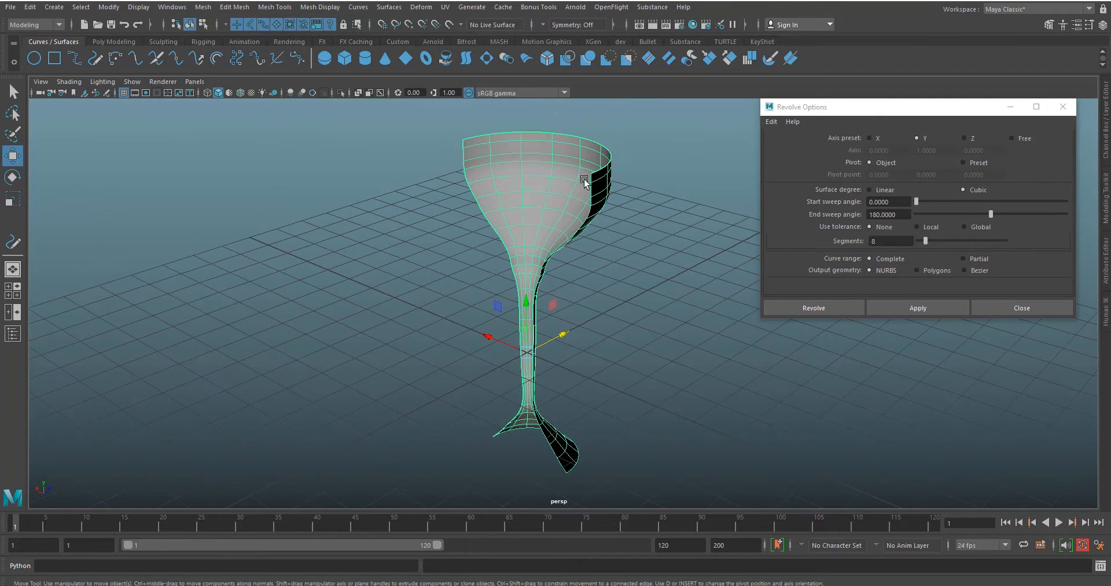
{"action": "left_click_drag", "start_coordinate": [585, 182], "coordinate": [666, 223], "text": "alt"}
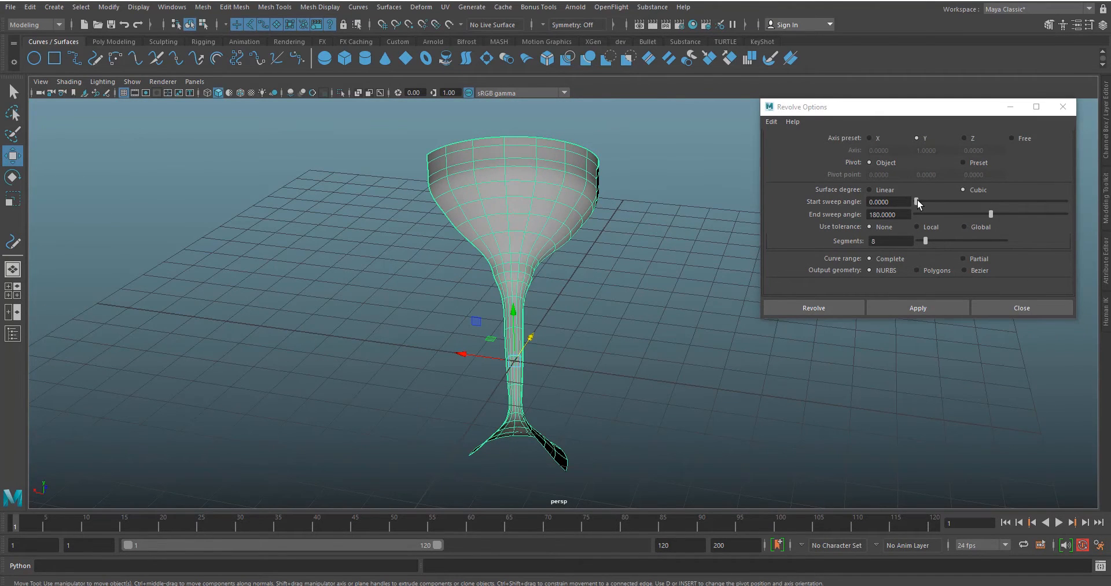
{"action": "left_click_drag", "start_coordinate": [917, 200], "coordinate": [940, 207]}
{"action": "key", "text": "ctrl+z"}
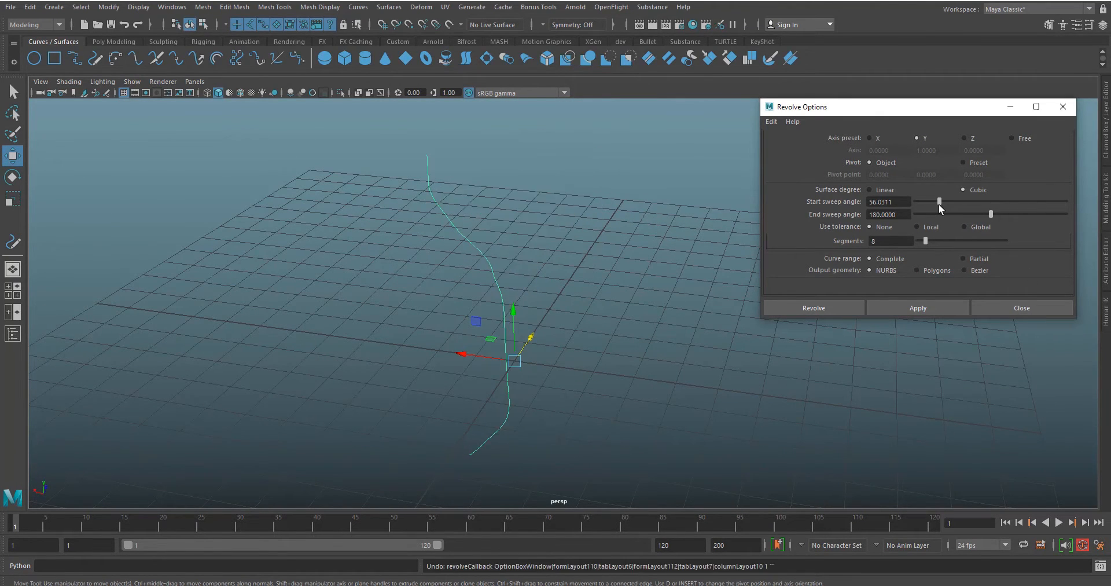
{"action": "key", "text": "ctrl+z"}
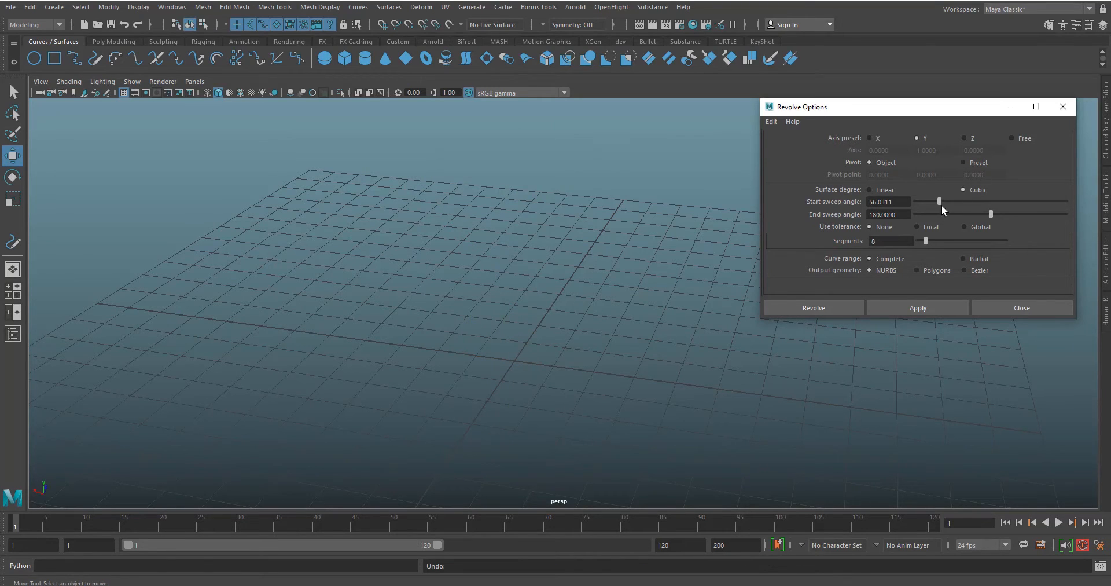
{"action": "key", "text": "shift+z"}
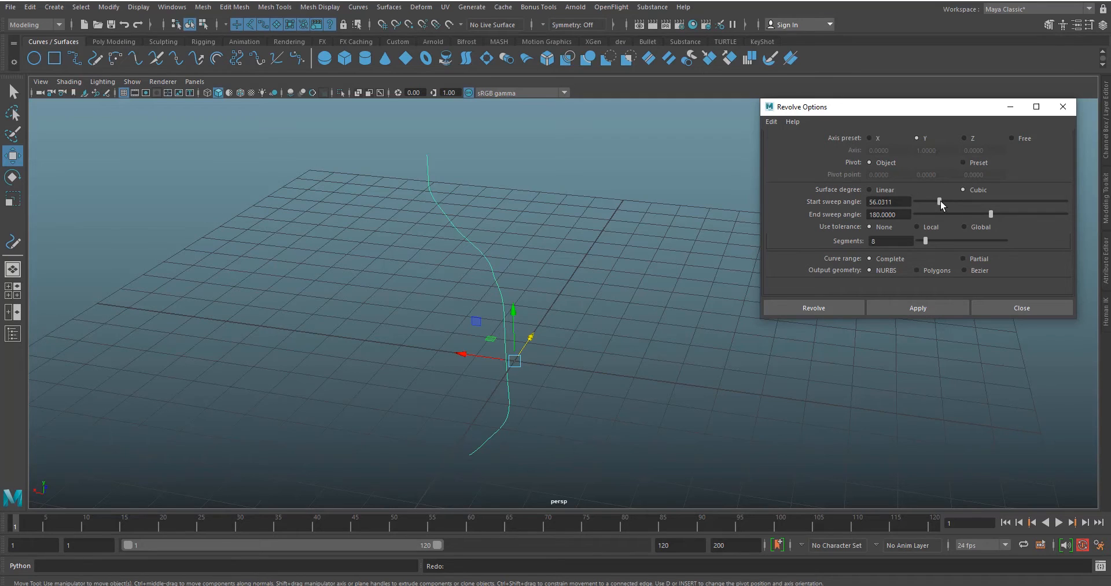
- Try revolving the profile with a start sweep angle of 93.8521 degrees, and inspect the partial surface from several angles
{"action": "left_click_drag", "start_coordinate": [940, 200], "coordinate": [954, 202]}
{"action": "left_click", "coordinate": [943, 306]}
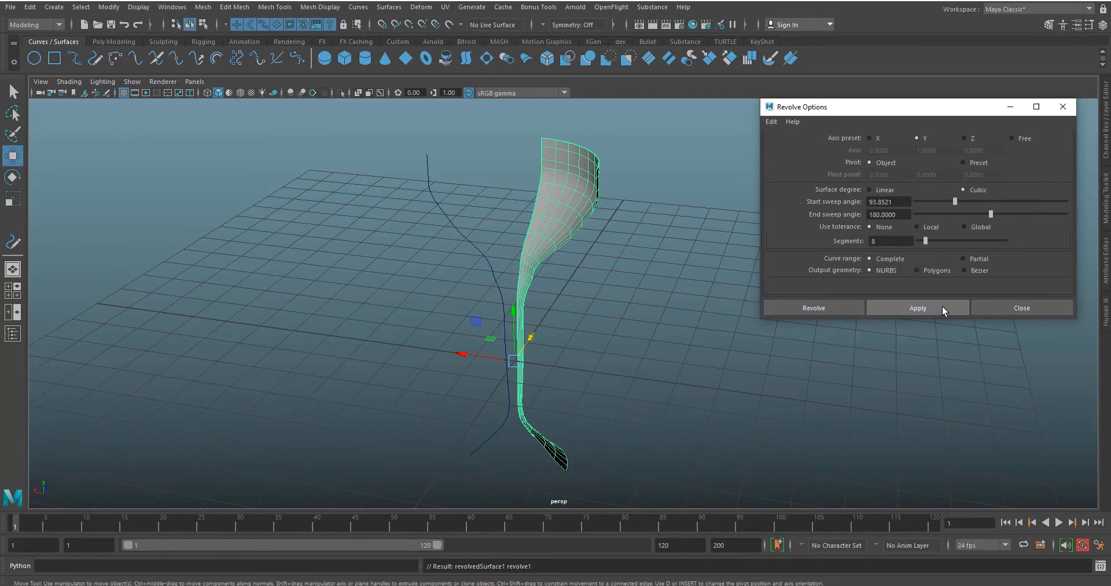
{"action": "left_click_drag", "start_coordinate": [640, 280], "coordinate": [678, 262], "text": "alt"}
{"action": "left_click_drag", "start_coordinate": [524, 223], "coordinate": [570, 242], "text": "alt"}
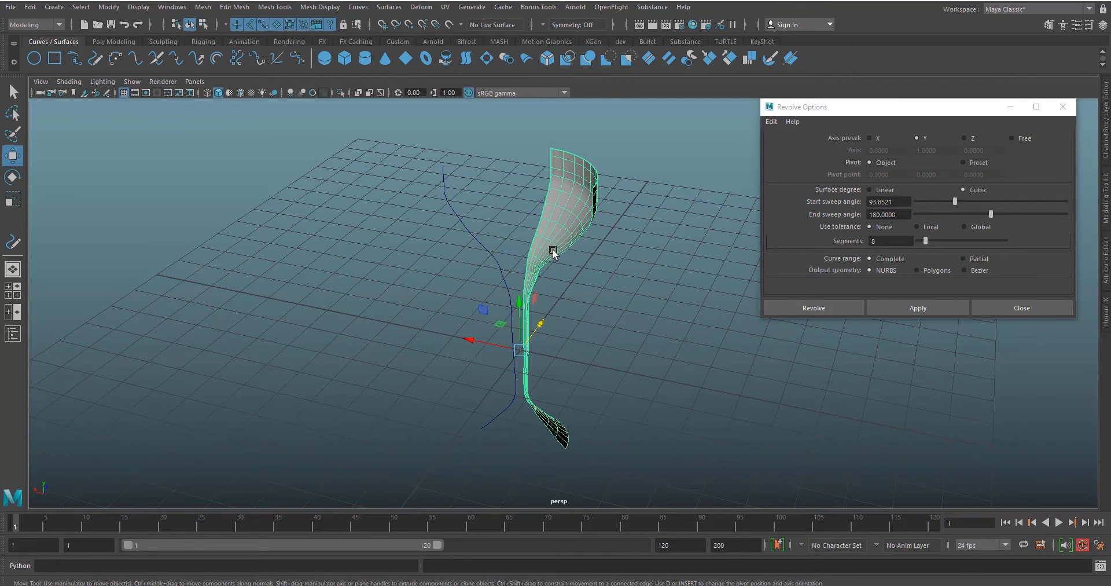
{"action": "left_click_drag", "start_coordinate": [634, 241], "coordinate": [455, 260], "text": "alt"}
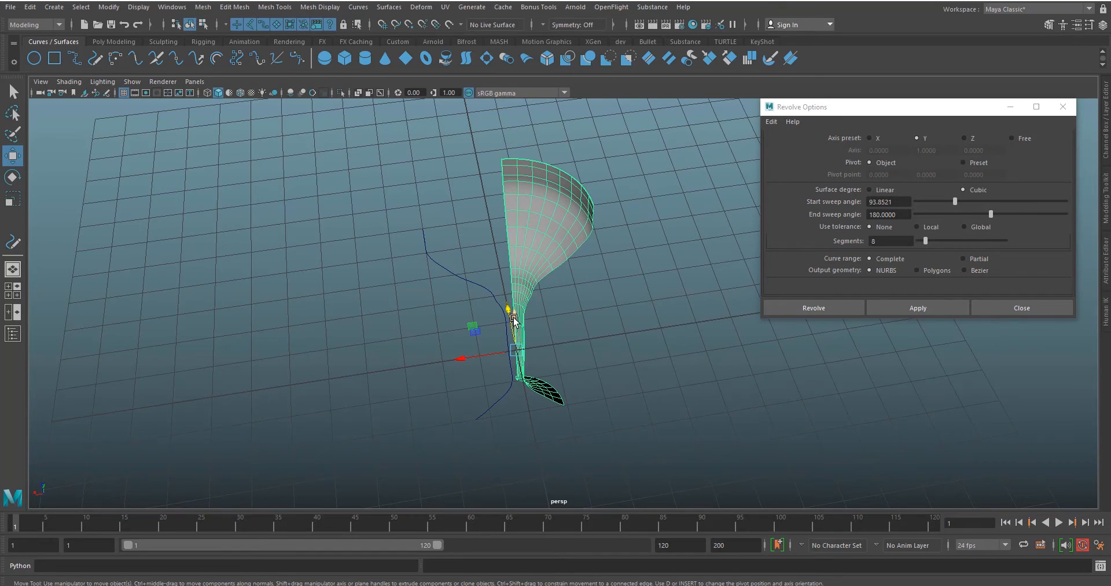
- Reset the start sweep angle to 0 and undo the partial revolved surface
{"action": "left_click_drag", "start_coordinate": [956, 201], "coordinate": [874, 201]}
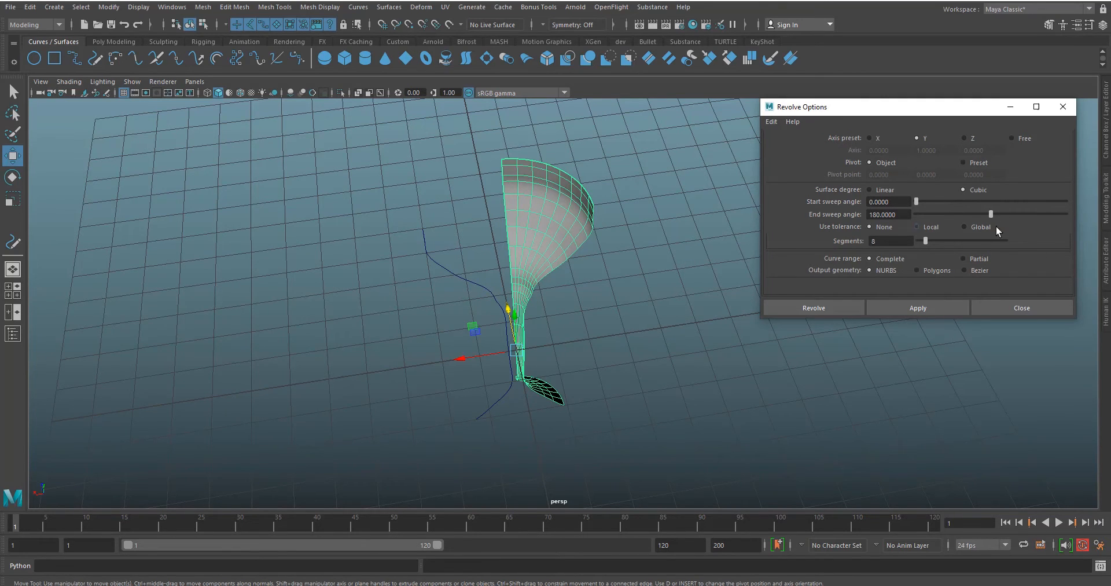
{"action": "left_click_drag", "start_coordinate": [672, 229], "coordinate": [652, 281], "text": "alt"}
{"action": "key", "text": "ctrl+z"}
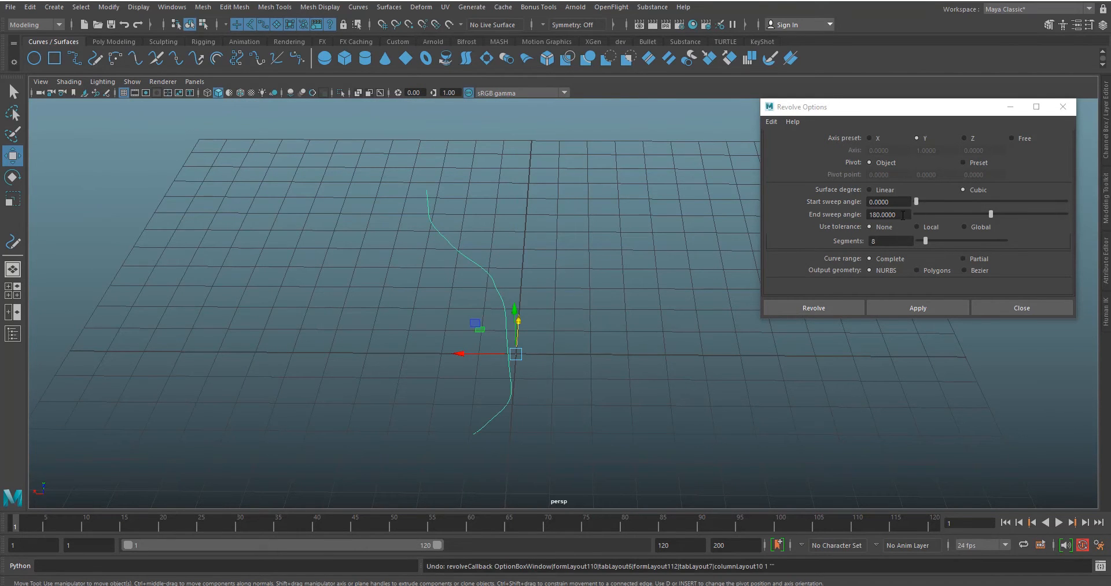
- Set the Revolve end sweep angle to 360 degrees
{"action": "left_click", "coordinate": [903, 214]}
{"action": "type", "text": "360"}
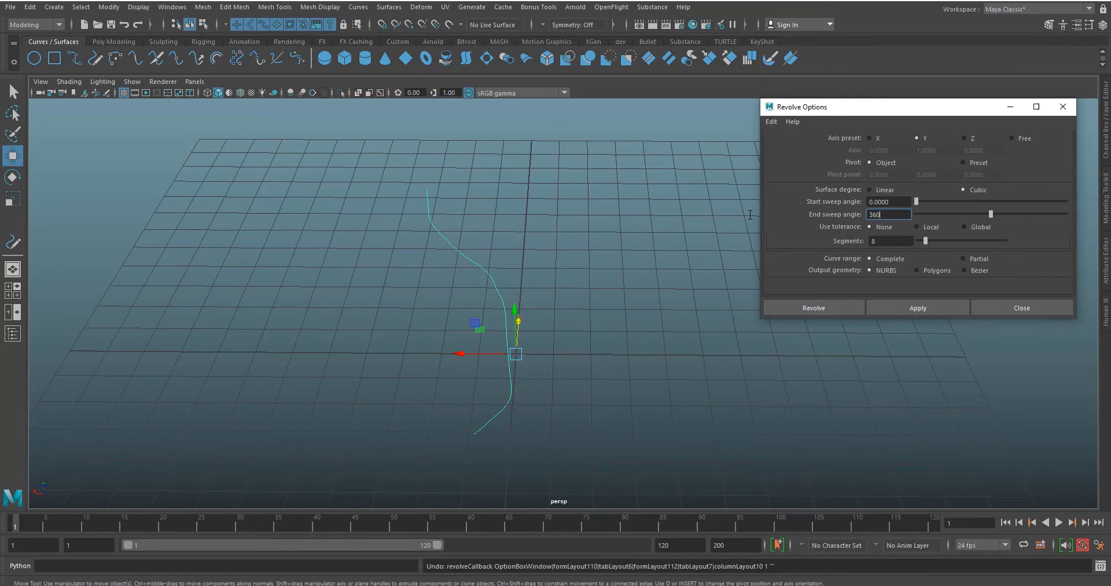
{"action": "key", "text": "Return"}
{"action": "left_click_drag", "start_coordinate": [721, 229], "coordinate": [677, 315], "text": "alt"}
{"action": "middle_click_drag", "start_coordinate": [539, 267], "coordinate": [530, 303], "text": "alt"}
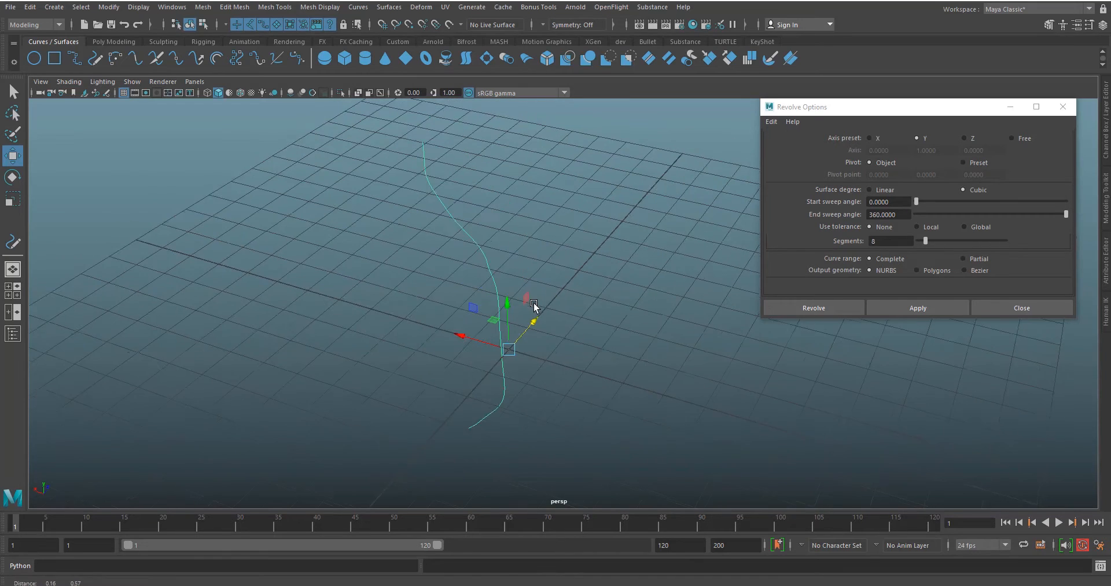
{"action": "left_click_drag", "start_coordinate": [531, 303], "coordinate": [547, 301], "text": "alt"}
- Try the Local and Global tolerance options for Revolve, and return the tolerance to None
{"action": "left_click", "coordinate": [920, 227]}
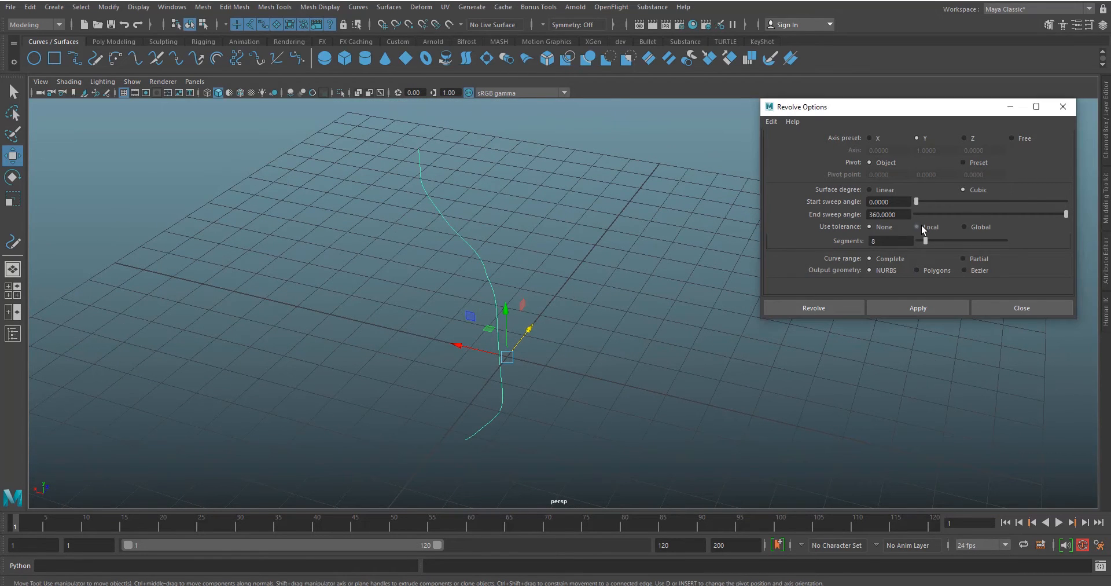
{"action": "left_click", "coordinate": [964, 226]}
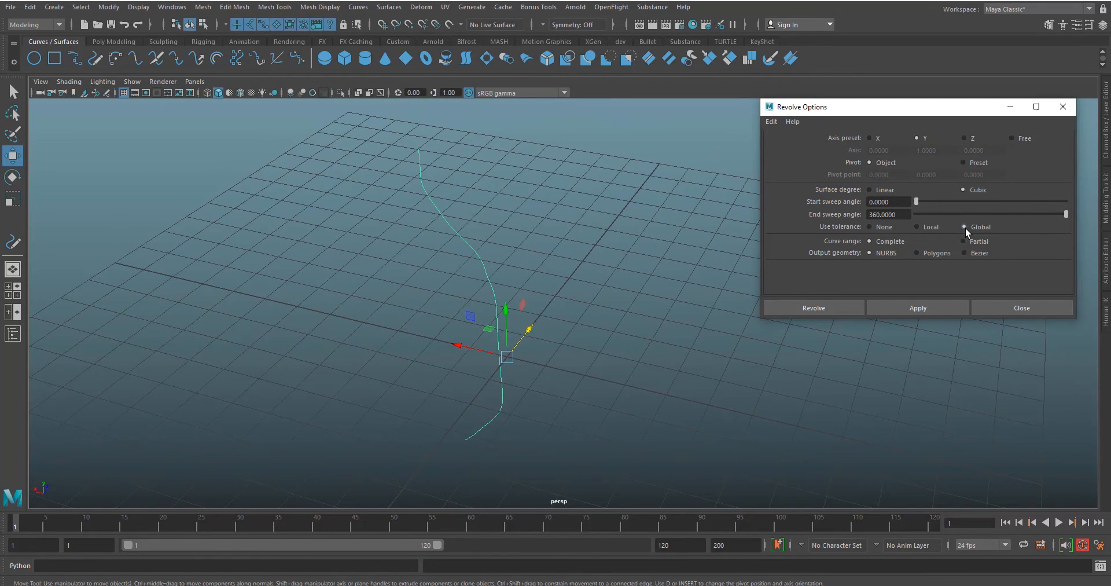
{"action": "left_click", "coordinate": [887, 227]}
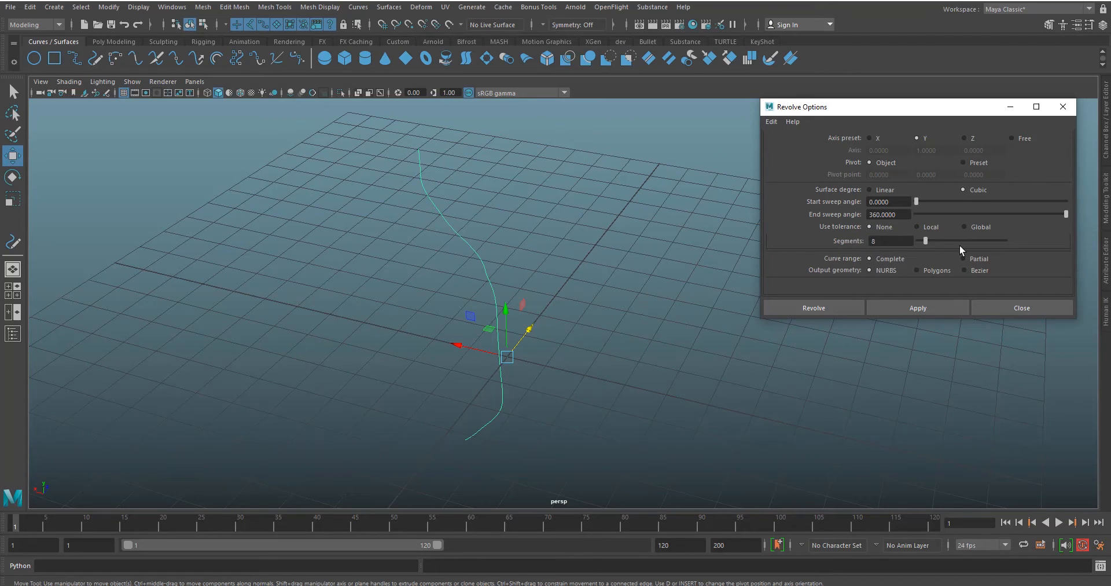
{"action": "left_click", "coordinate": [972, 228]}
{"action": "left_click", "coordinate": [873, 227]}
- Revolve the profile into a full goblet about Y with 8 segments, and view its bowl from above
{"action": "left_click_drag", "start_coordinate": [628, 268], "coordinate": [540, 310], "text": "alt"}
{"action": "left_click", "coordinate": [928, 308]}
{"action": "right_click_drag", "start_coordinate": [540, 310], "coordinate": [612, 350], "text": "alt"}
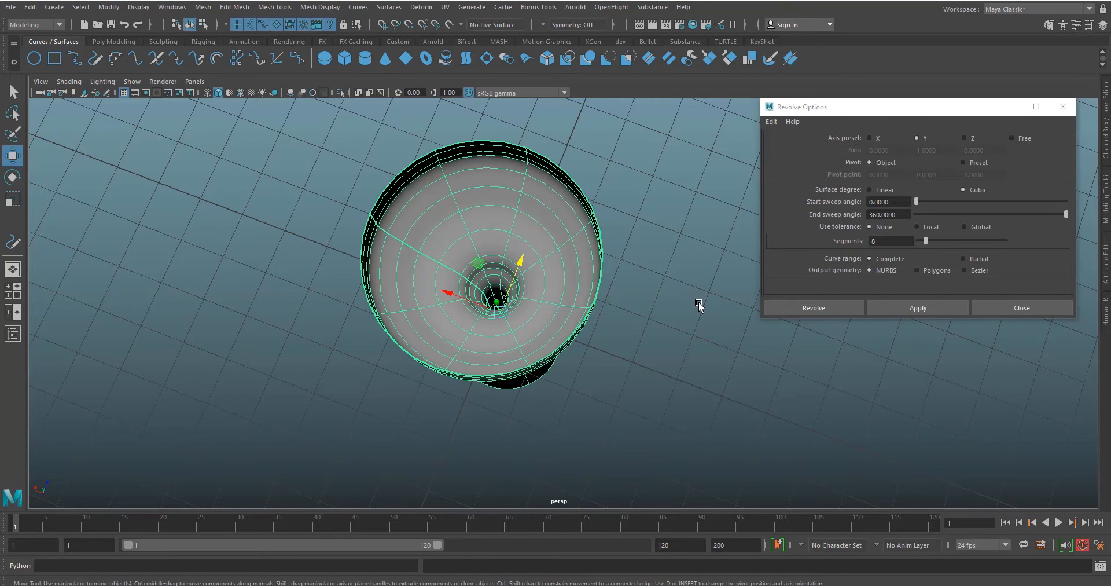
- Move the 8-segment goblet along X, well clear of its profile curve
{"action": "key", "text": "ctrl+z"}
{"action": "mouse_move", "coordinate": [680, 285]}
{"action": "left_mouse_down", "text": "alt"}
{"action": "mouse_move", "coordinate": [645, 284]}
{"action": "mouse_move", "coordinate": [669, 289]}
{"action": "left_mouse_up", "text": "alt"}
{"action": "left_click_drag", "start_coordinate": [454, 334], "coordinate": [742, 357], "text": "shift"}
{"action": "key", "text": "ctrl+z"}
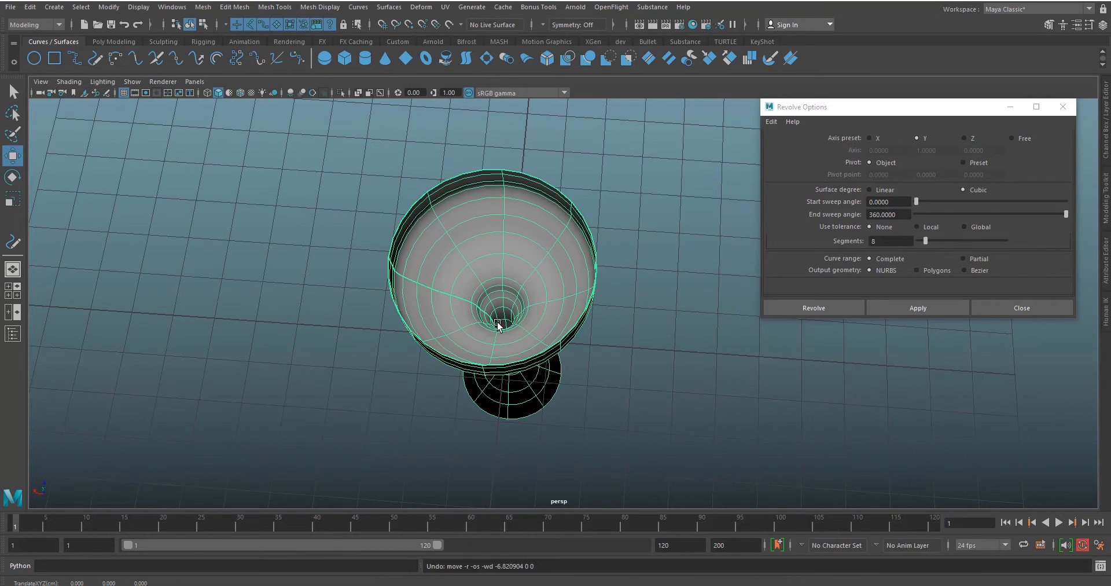
{"action": "left_click_drag", "start_coordinate": [462, 338], "coordinate": [766, 342]}
- Revolve the same profile curve again with the segments set to 20
{"action": "left_click", "coordinate": [452, 299]}
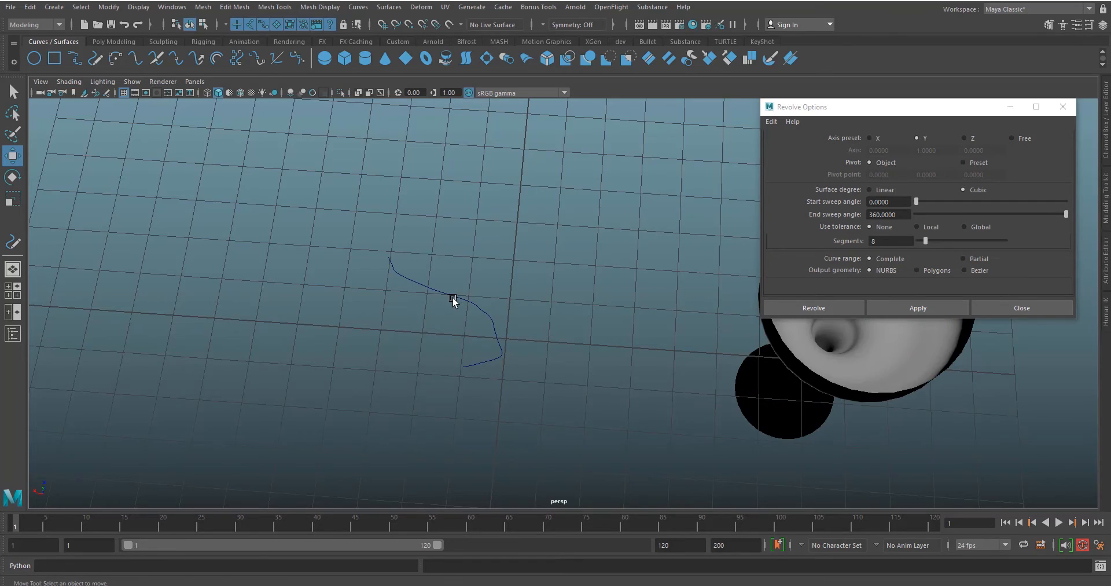
{"action": "left_click", "coordinate": [454, 301]}
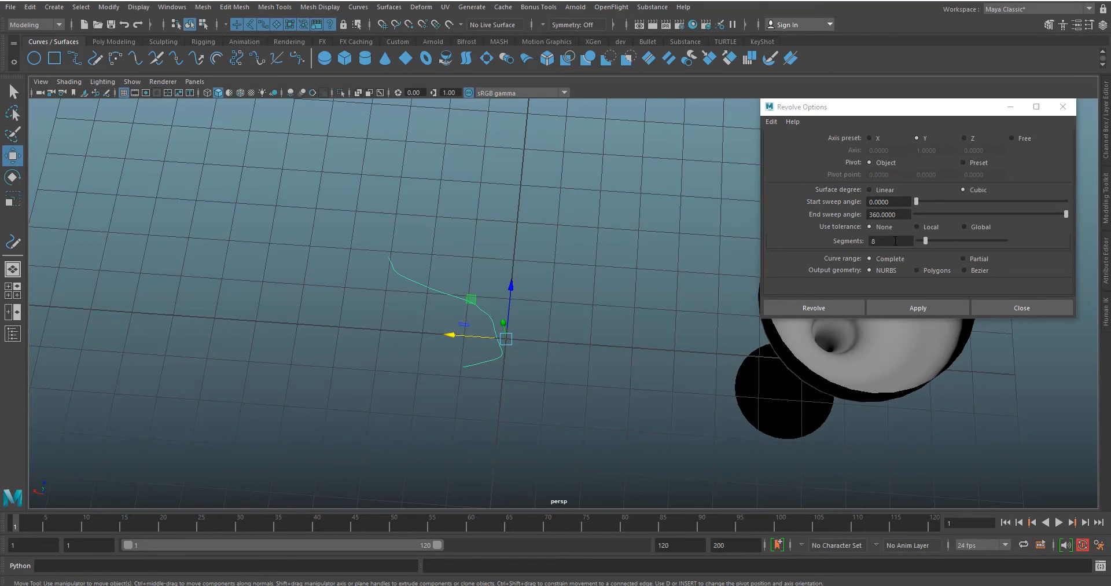
{"action": "left_click", "coordinate": [896, 240]}
{"action": "type", "text": "20"}
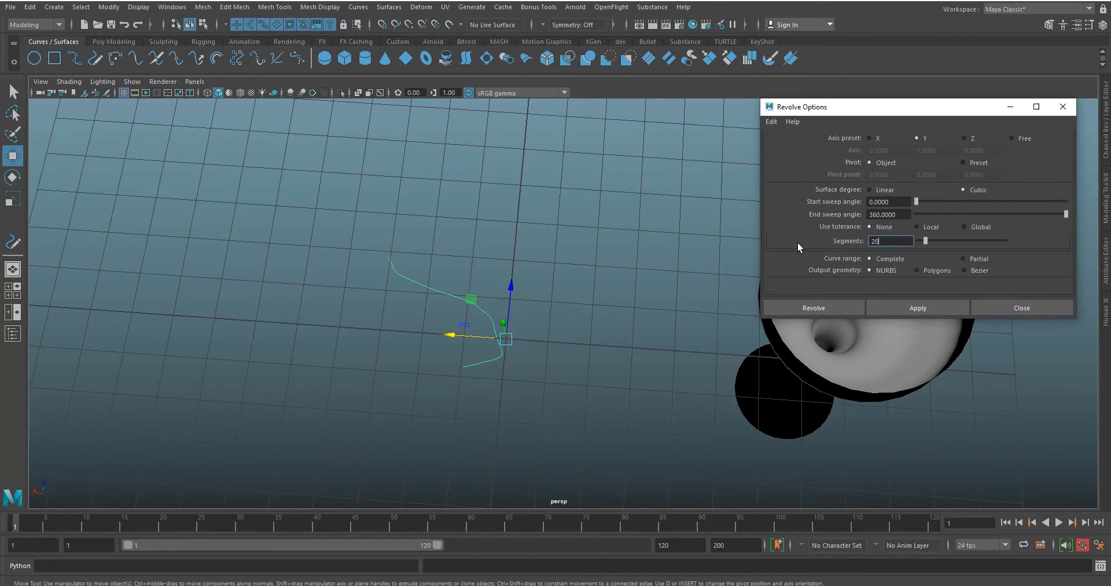
{"action": "left_click", "coordinate": [942, 311]}
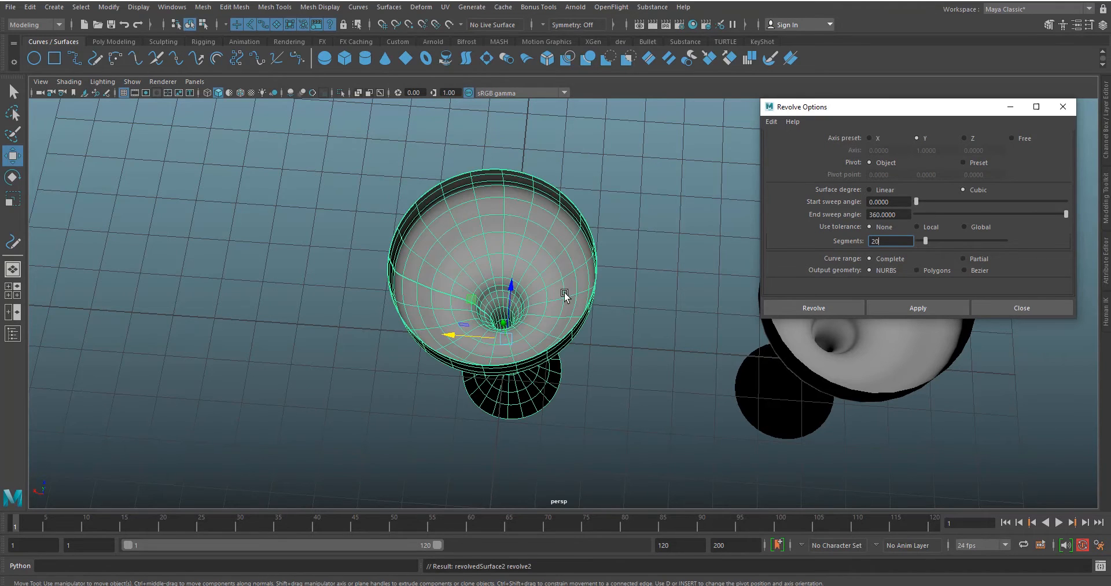
- Compare the segment lines of the two goblets, and move the 20-segment one along X to the far side of the first
{"action": "scroll", "coordinate": [599, 291], "scroll_direction": "down", "scroll_amount": 2}
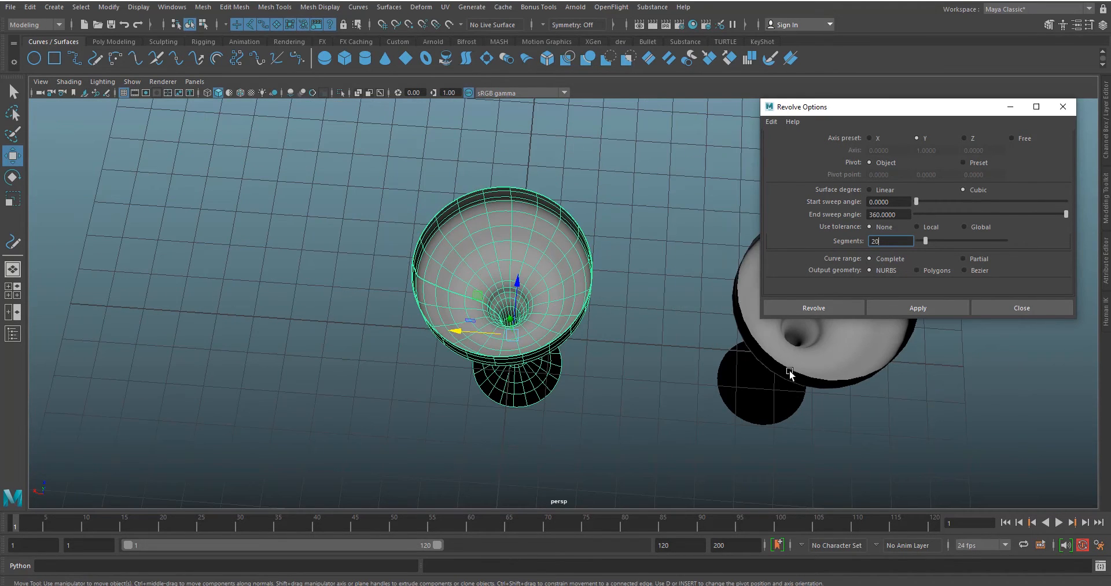
{"action": "left_click", "coordinate": [790, 374]}
{"action": "middle_click_drag", "start_coordinate": [844, 360], "coordinate": [665, 313], "text": "alt"}
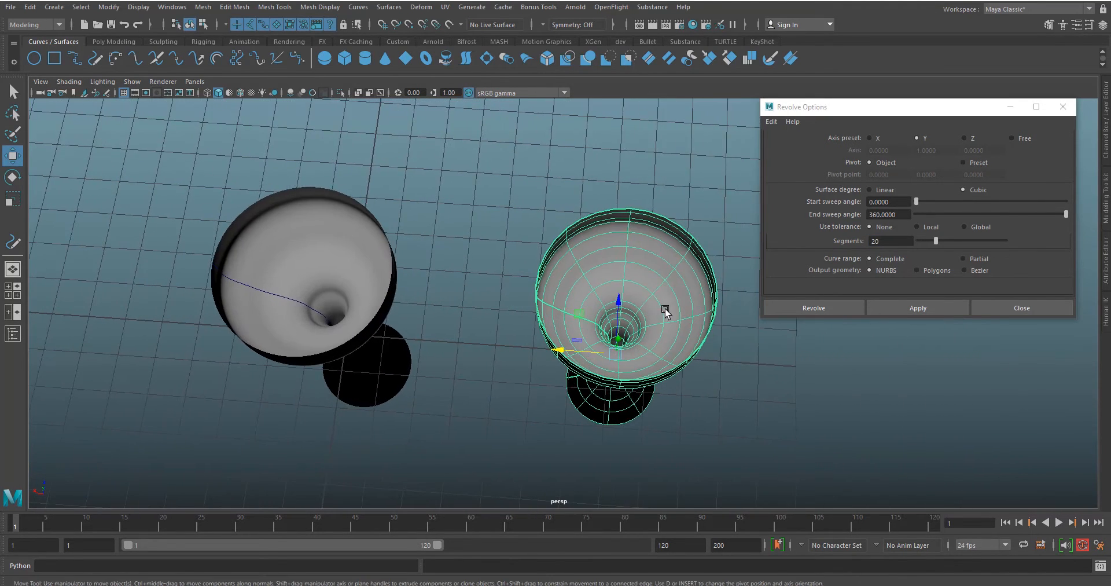
{"action": "left_click", "coordinate": [324, 264]}
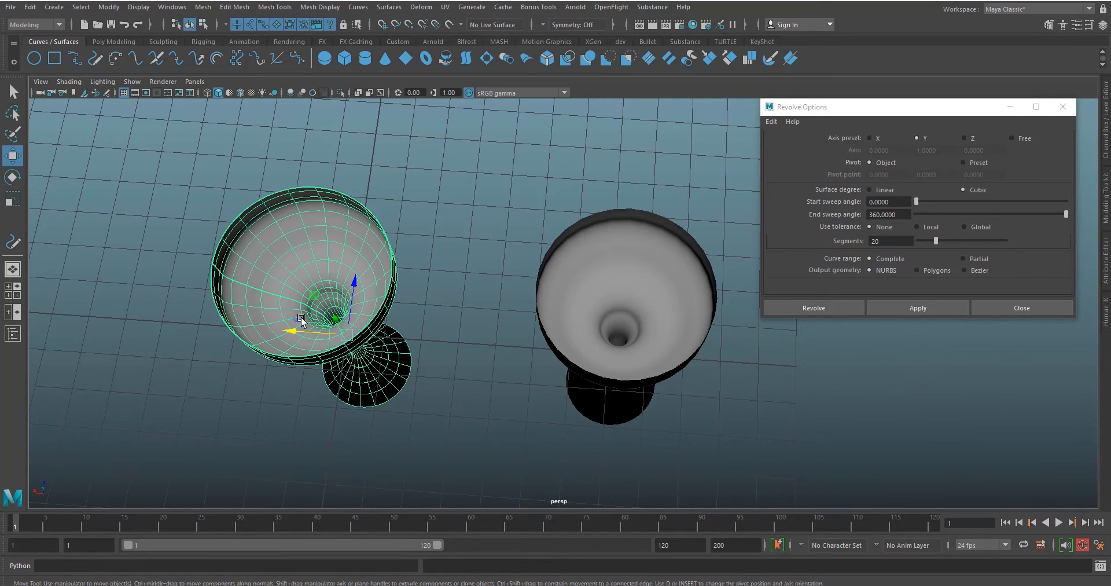
{"action": "left_click_drag", "start_coordinate": [302, 321], "coordinate": [731, 345]}
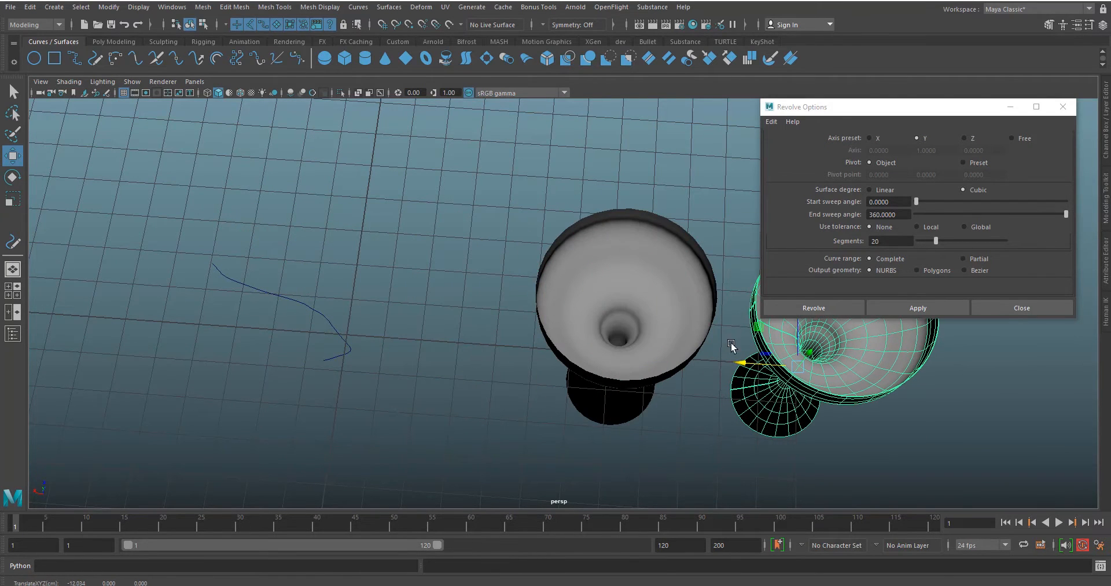
{"action": "middle_click_drag", "start_coordinate": [481, 328], "coordinate": [551, 323], "text": "alt"}
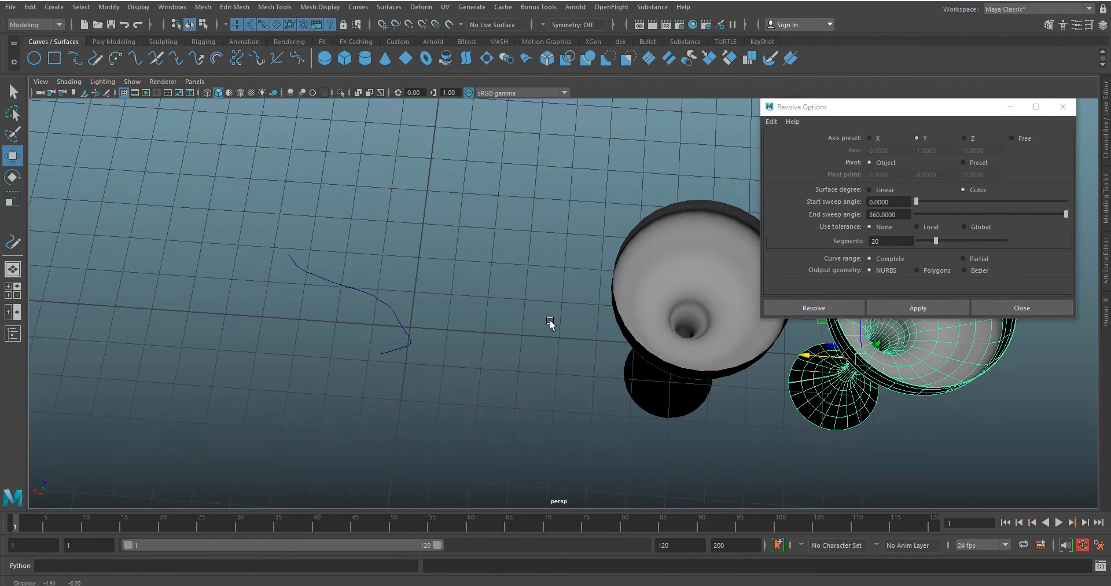
- Revolve the profile curve with Local tolerance at 0.0100, and examine the density of the new goblet's surface lines up close
{"action": "left_click", "coordinate": [374, 295]}
{"action": "left_click", "coordinate": [917, 227]}
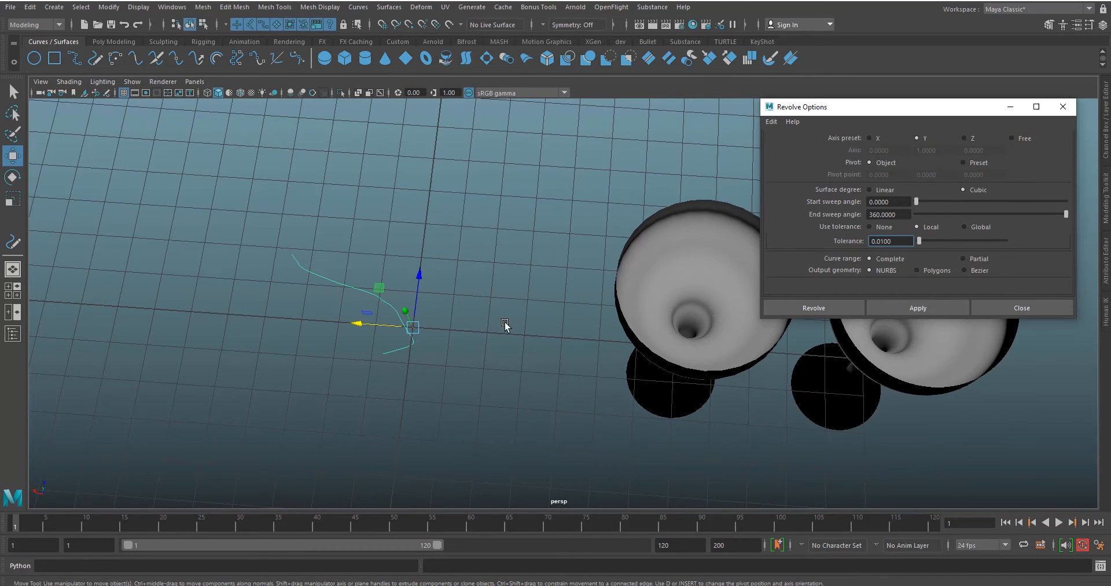
{"action": "left_click_drag", "start_coordinate": [412, 309], "coordinate": [441, 322], "text": "alt"}
{"action": "middle_click_drag", "start_coordinate": [442, 322], "coordinate": [562, 265], "text": "alt"}
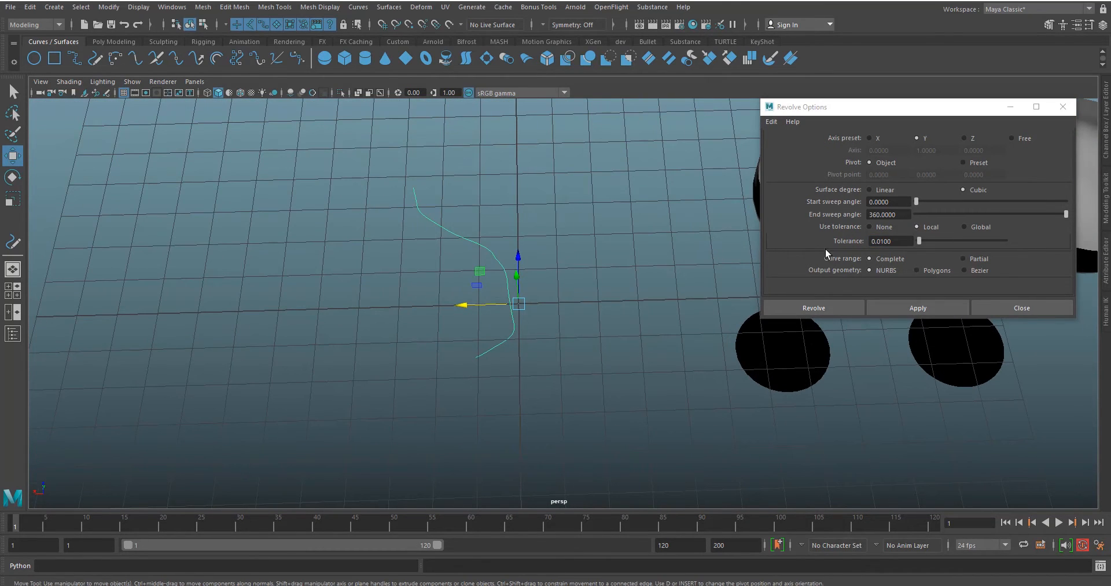
{"action": "left_click", "coordinate": [921, 308]}
{"action": "middle_click_drag", "start_coordinate": [587, 251], "coordinate": [562, 293], "text": "alt"}
{"action": "right_click_drag", "start_coordinate": [562, 293], "coordinate": [709, 304], "text": "alt"}
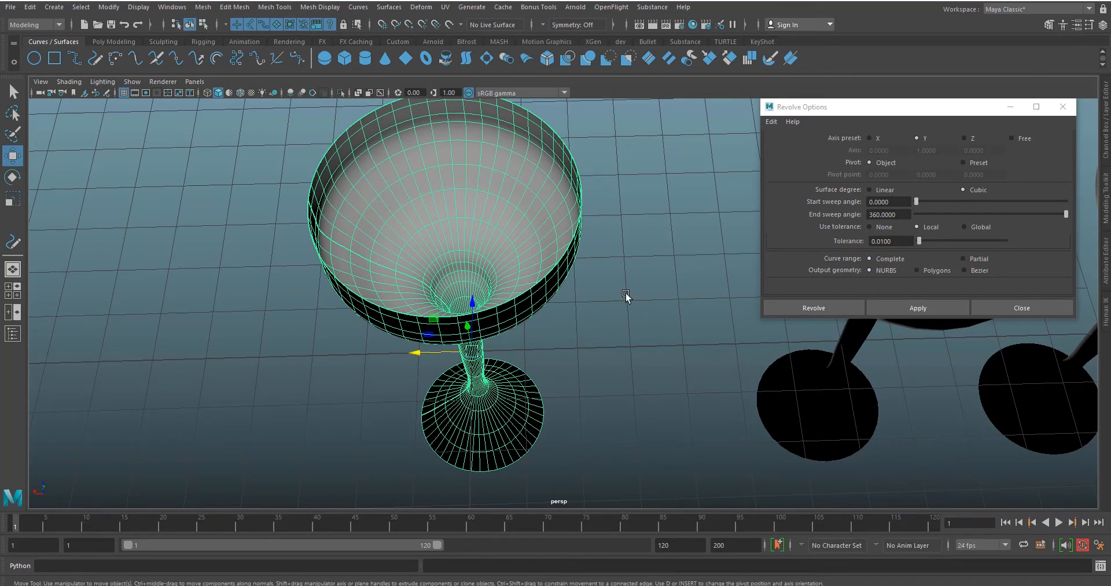
- Move the goblet revolved with 0.0100 tolerance along X, well clear of its profile curve
{"action": "right_click_drag", "start_coordinate": [626, 293], "coordinate": [561, 265], "text": "alt"}
{"action": "left_click_drag", "start_coordinate": [562, 288], "coordinate": [530, 278], "text": "alt"}
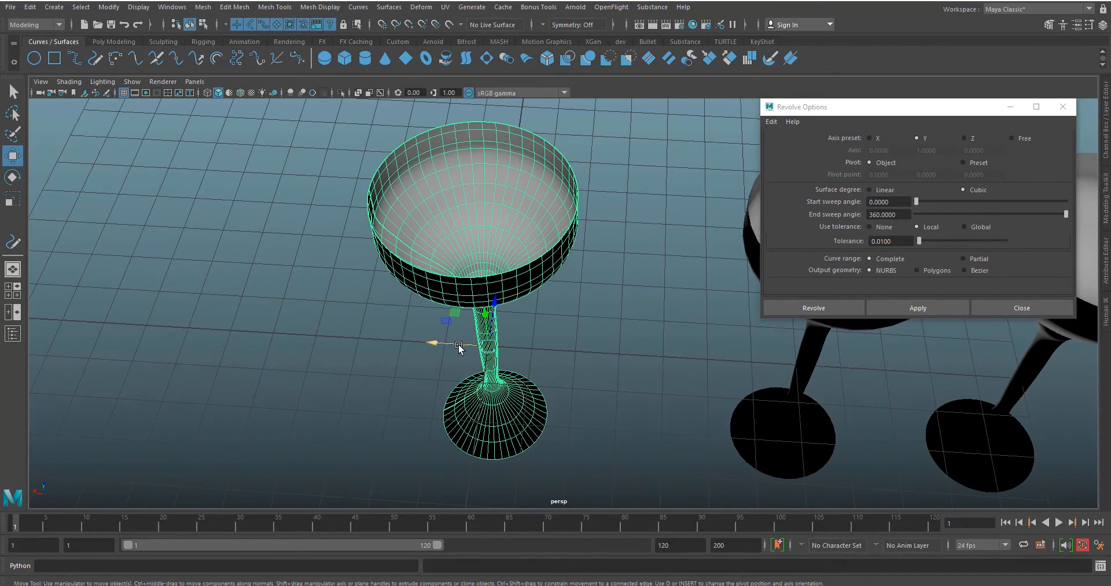
{"action": "left_click_drag", "start_coordinate": [459, 348], "coordinate": [427, 296]}
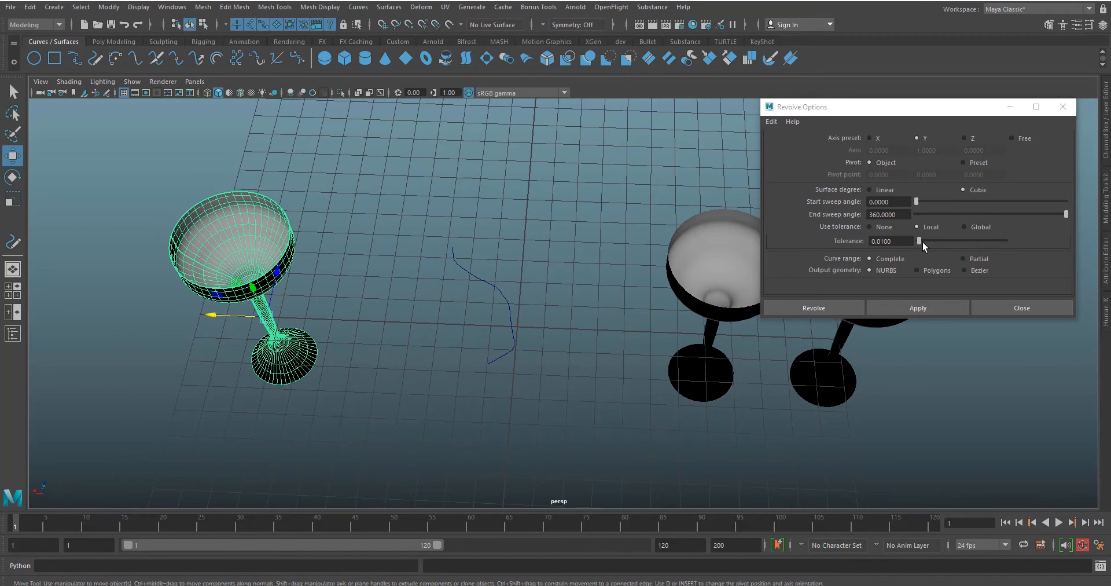
- Revolve the profile curve with Local tolerance at 0.3490, and move the new goblet along X beyond the 0.0100-tolerance one
{"action": "left_click_drag", "start_coordinate": [923, 243], "coordinate": [952, 244]}
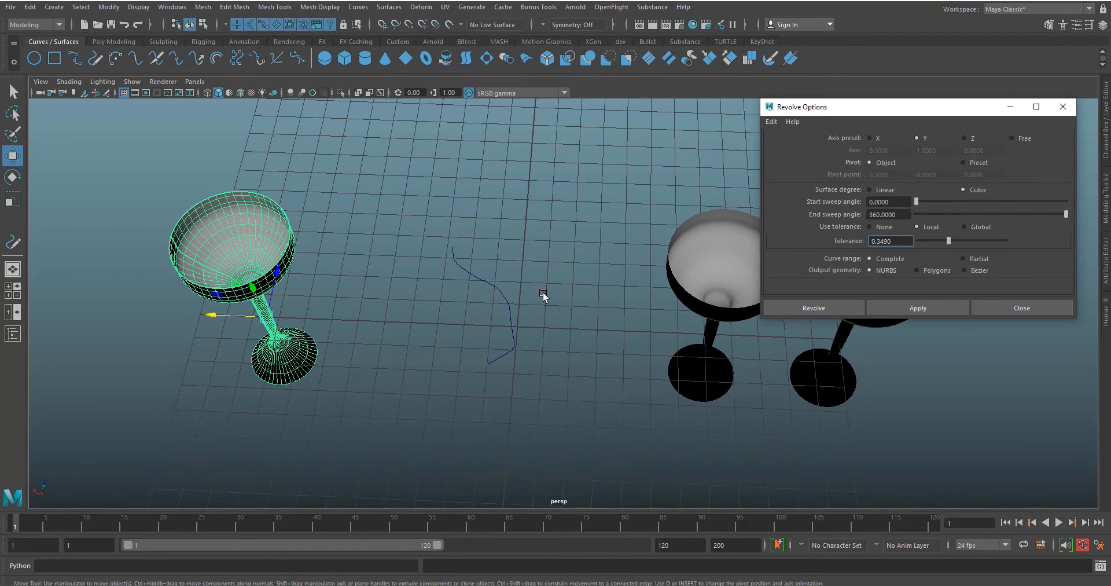
{"action": "left_click", "coordinate": [510, 306]}
{"action": "left_click", "coordinate": [912, 310]}
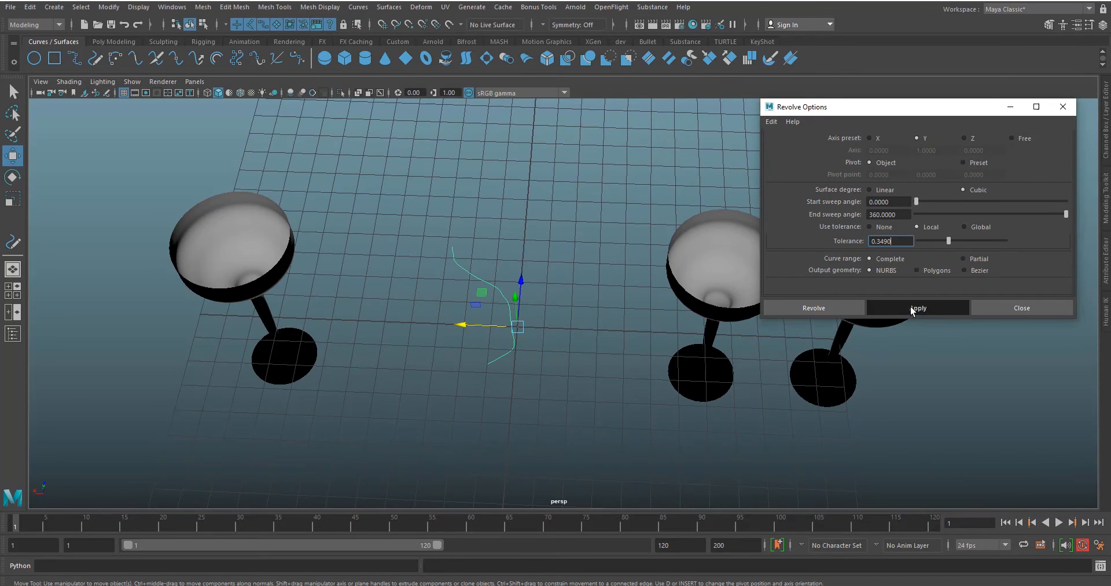
{"action": "left_click_drag", "start_coordinate": [495, 248], "coordinate": [578, 297], "text": "alt"}
{"action": "scroll", "coordinate": [517, 254], "scroll_direction": "up", "scroll_amount": 3}
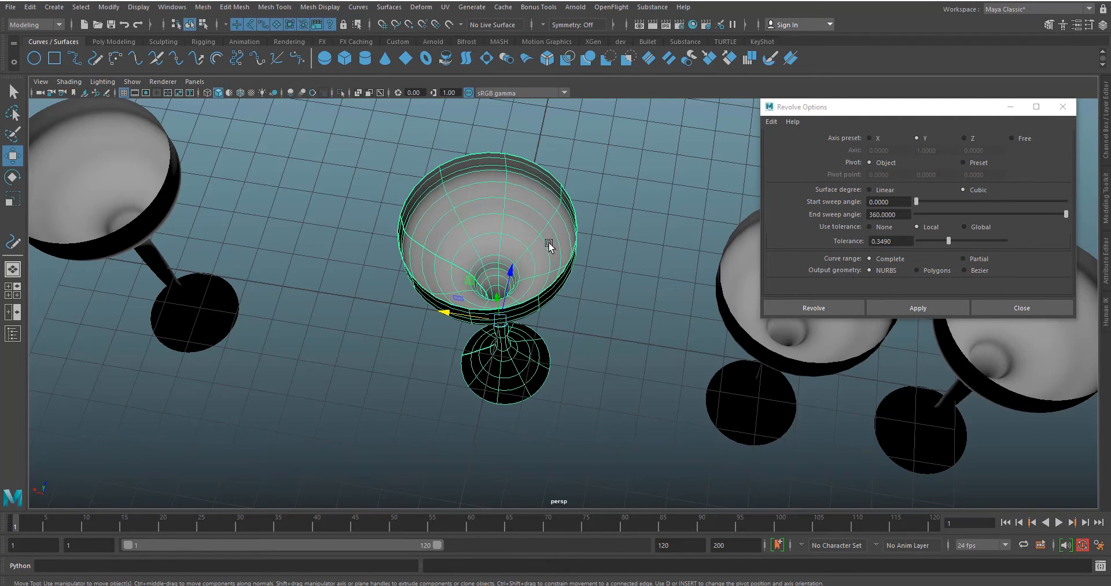
{"action": "left_click_drag", "start_coordinate": [550, 236], "coordinate": [2, 302], "text": "alt"}
{"action": "middle_click_drag", "start_coordinate": [316, 308], "coordinate": [389, 304], "text": "alt"}
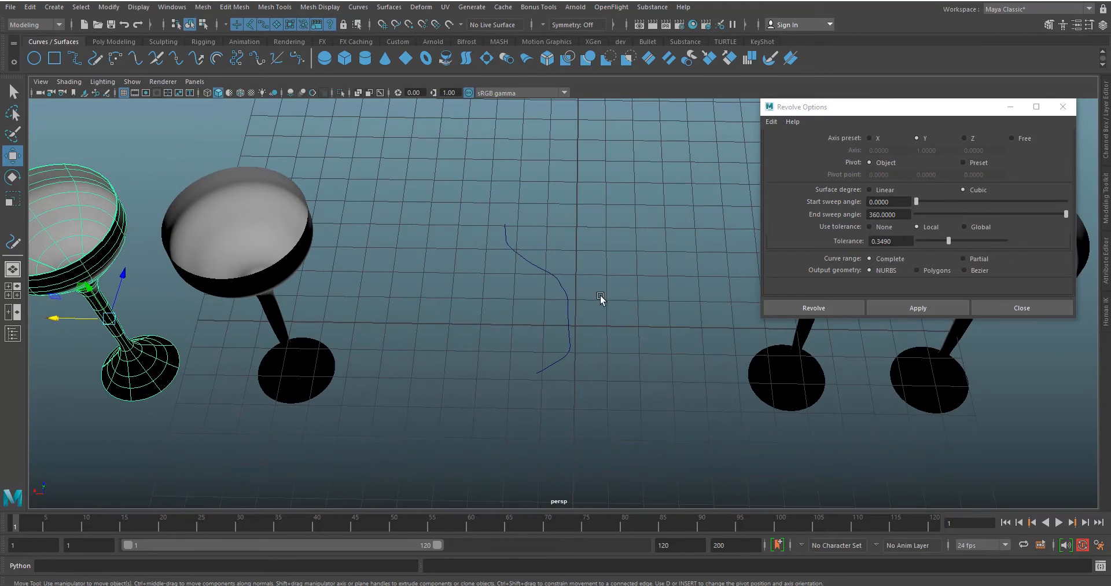
- Revolve the profile curve with Local tolerance at 1, and move the new goblet along X to the outer end of the row
{"action": "left_click", "coordinate": [568, 293]}
{"action": "double_click", "coordinate": [898, 241]}
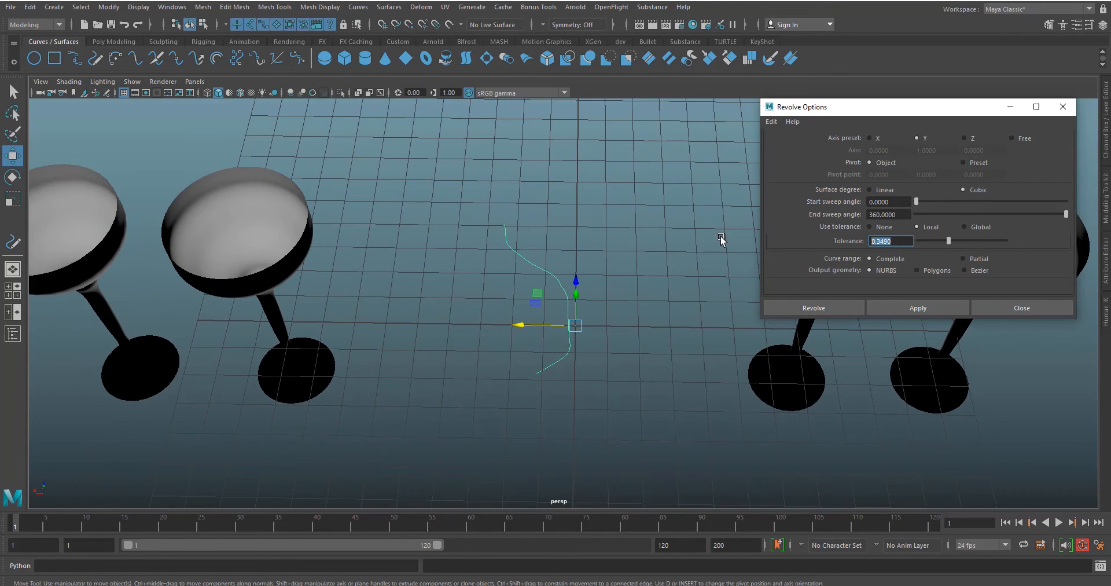
{"action": "type", "text": "1"}
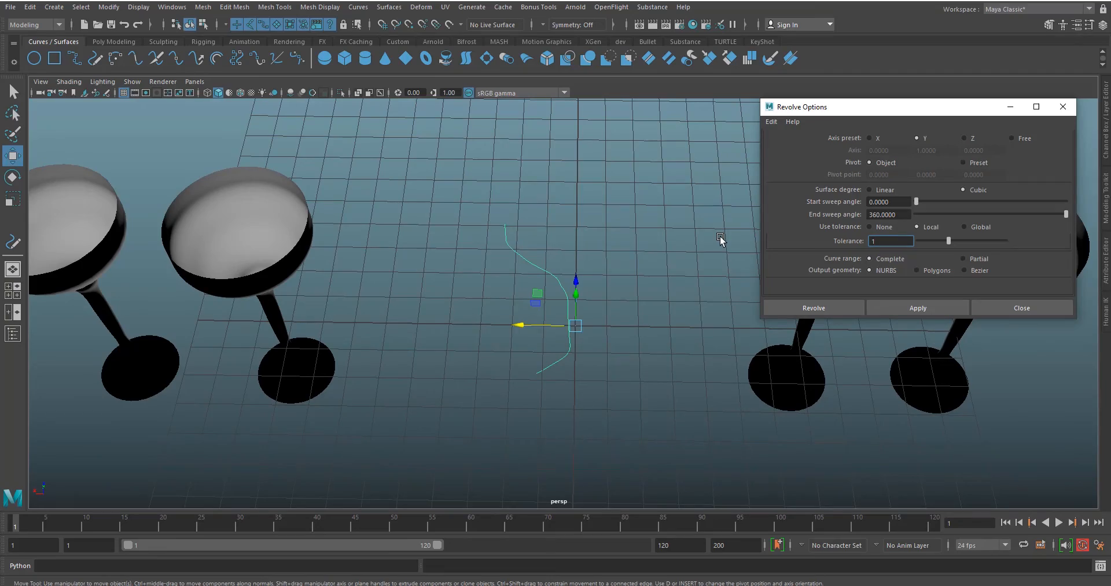
{"action": "left_click", "coordinate": [920, 308]}
{"action": "mouse_move", "coordinate": [667, 295]}
{"action": "left_mouse_down", "text": "alt"}
{"action": "mouse_move", "coordinate": [626, 306]}
{"action": "mouse_move", "coordinate": [640, 280]}
{"action": "mouse_move", "coordinate": [648, 287]}
{"action": "left_mouse_up", "text": "alt"}
{"action": "right_click_drag", "start_coordinate": [649, 285], "coordinate": [556, 208], "text": "alt"}
{"action": "middle_click_drag", "start_coordinate": [606, 264], "coordinate": [663, 245], "text": "alt"}
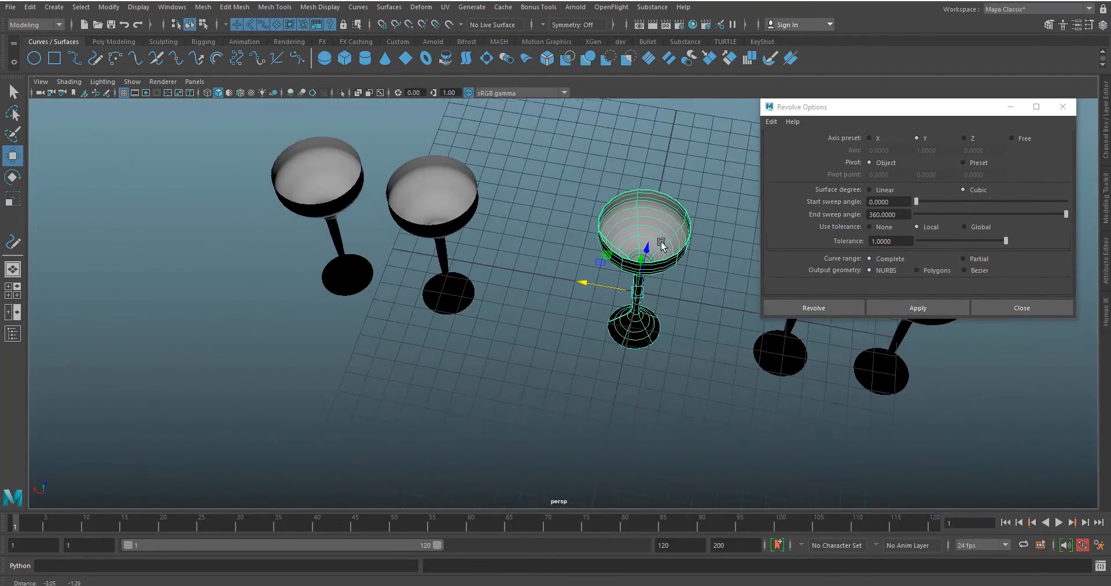
{"action": "right_click_drag", "start_coordinate": [663, 244], "coordinate": [600, 273], "text": "alt"}
{"action": "left_click_drag", "start_coordinate": [596, 290], "coordinate": [191, 218]}
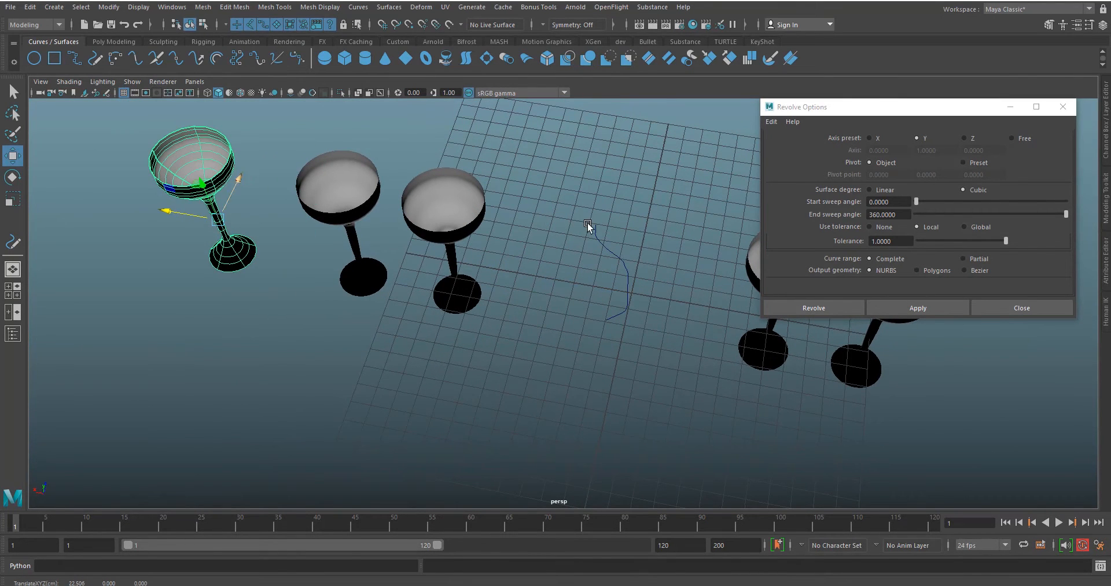
- Delete all the goblets together with their profile curve
{"action": "right_click_drag", "start_coordinate": [587, 221], "coordinate": [722, 315], "text": "alt"}
{"action": "middle_click_drag", "start_coordinate": [723, 315], "coordinate": [596, 280], "text": "alt"}
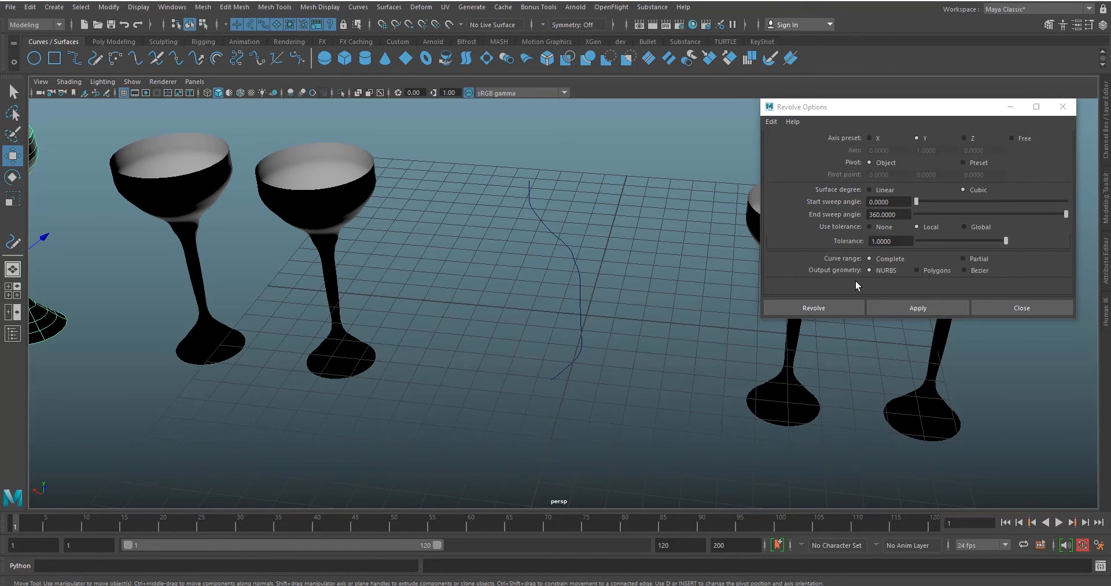
{"action": "scroll", "coordinate": [700, 272], "scroll_direction": "down", "scroll_amount": 6}
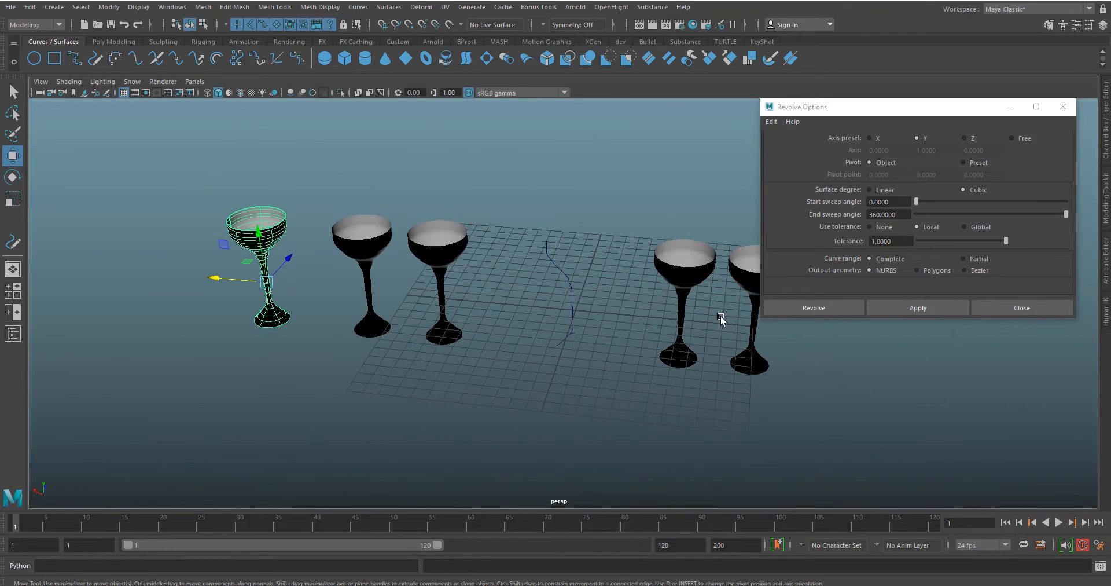
{"action": "left_click_drag", "start_coordinate": [720, 318], "coordinate": [639, 354], "text": "alt"}
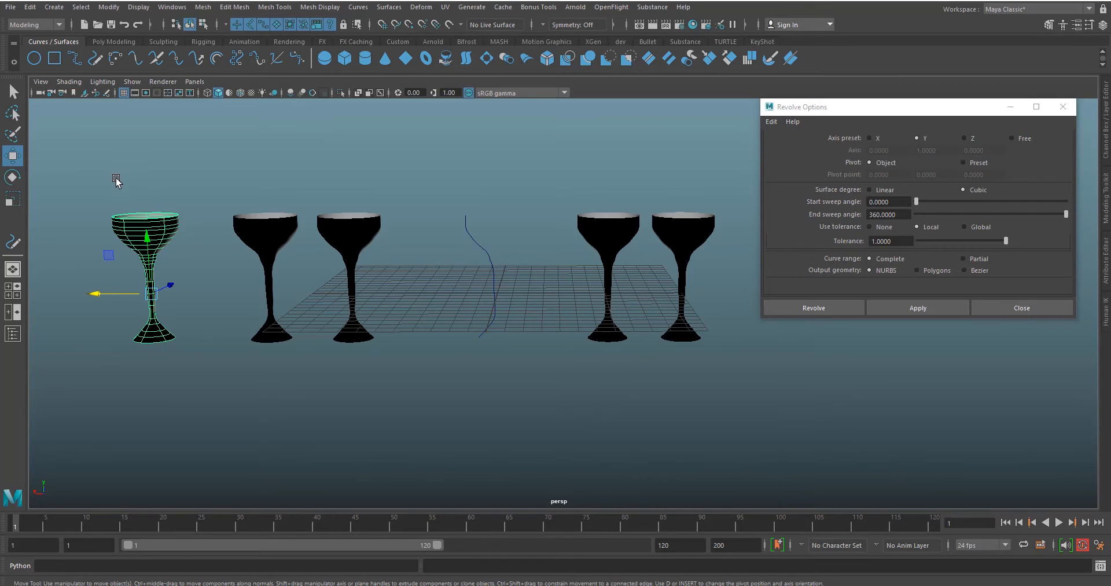
{"action": "left_click_drag", "start_coordinate": [97, 171], "coordinate": [758, 395]}
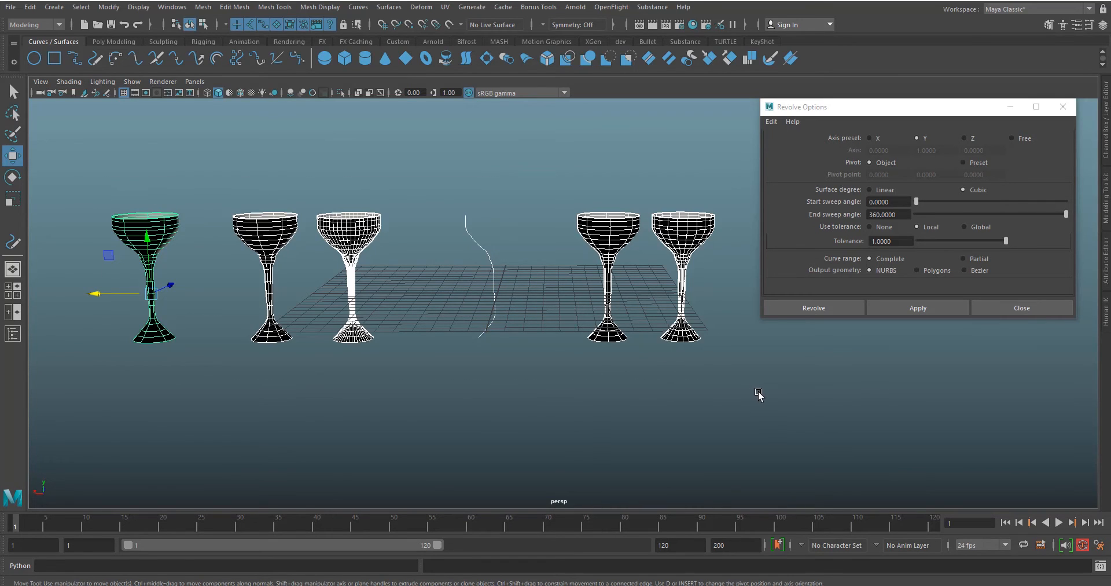
{"action": "key", "text": "Delete"}
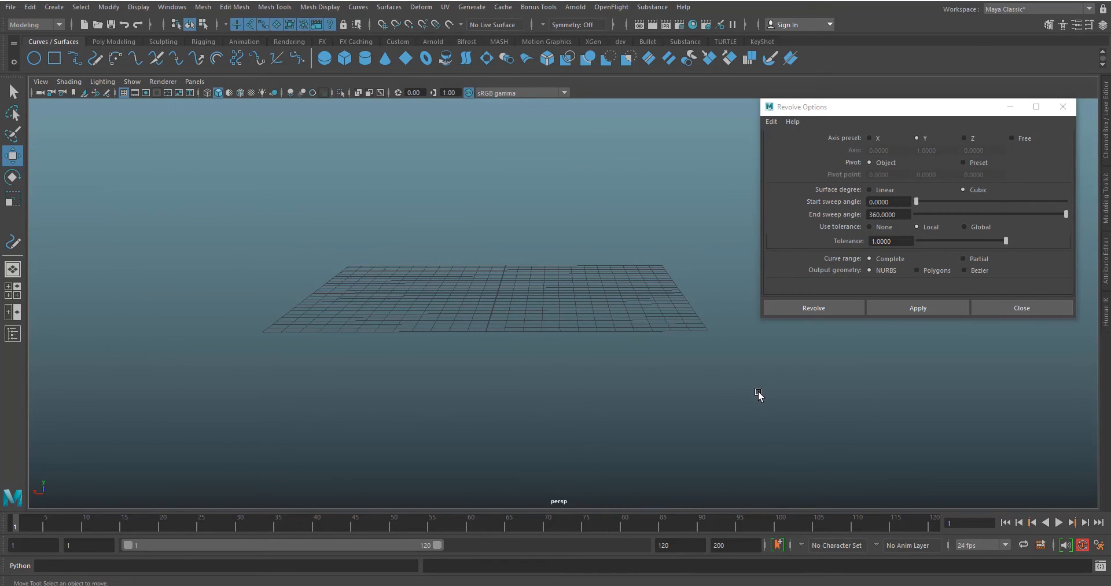
- Close the Revolve options and switch the viewport to the front view
{"action": "left_click", "coordinate": [1075, 112]}
{"action": "key", "text": "space"}
{"action": "left_click", "coordinate": [512, 246]}
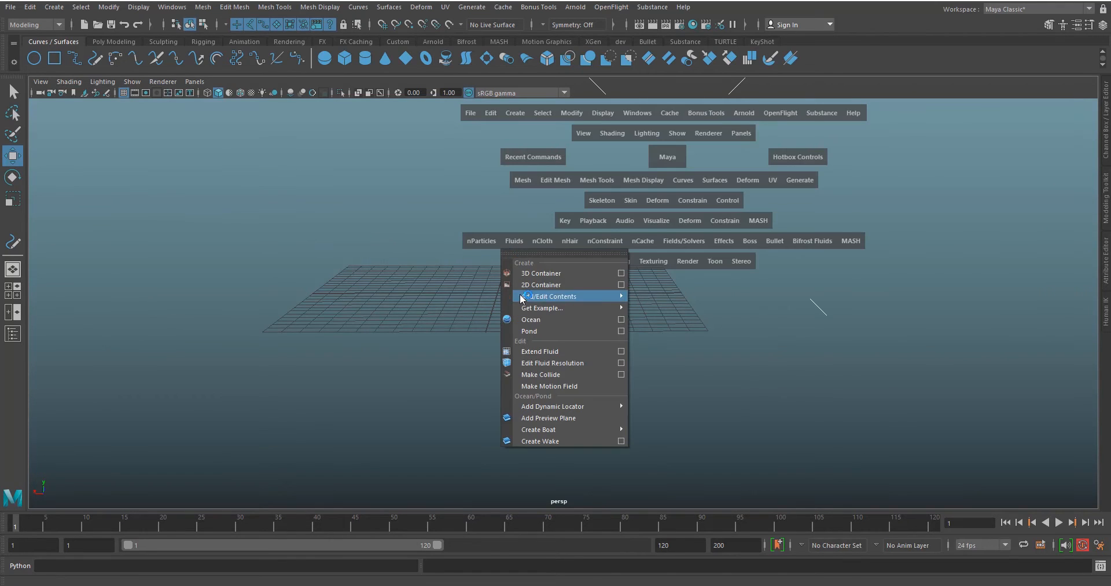
{"action": "key", "text": "space"}
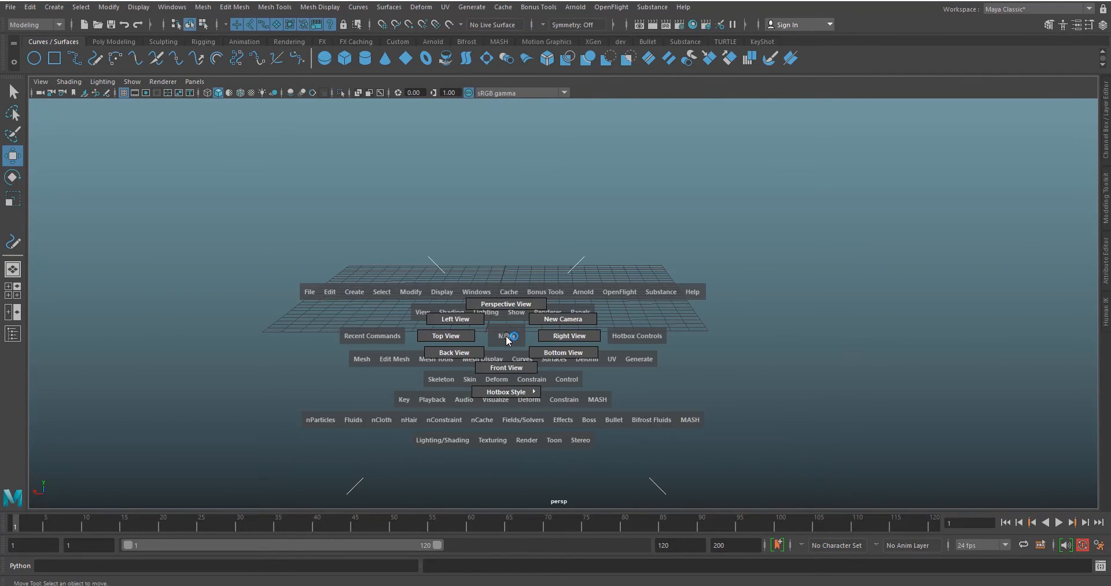
{"action": "left_click_drag", "start_coordinate": [508, 338], "coordinate": [509, 364]}
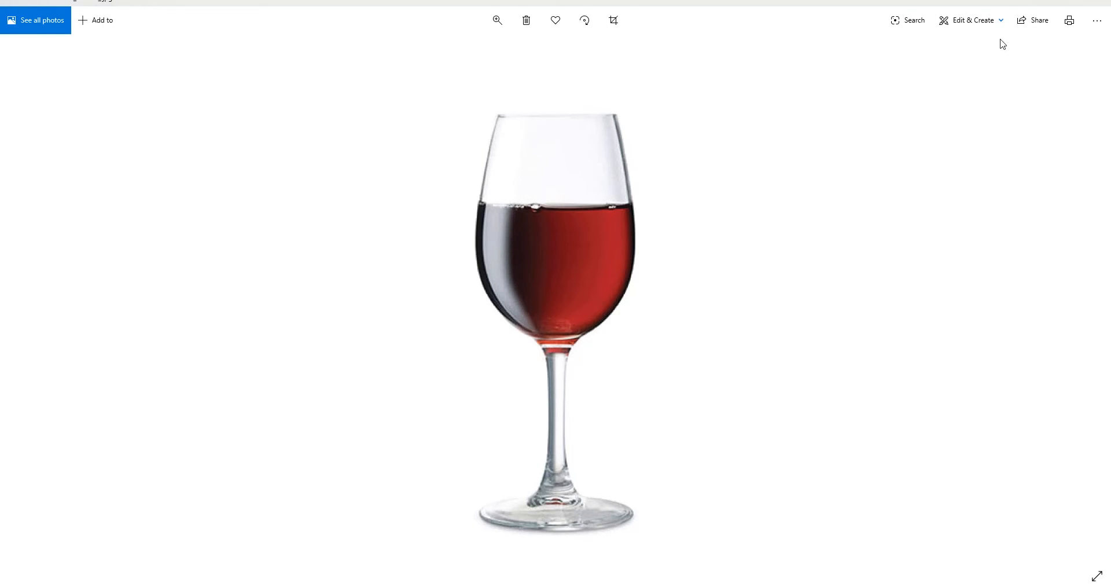
- Switch to the wine glass image in Photos and draw a freehand vertical line through the glass's centre, from above the rim to below the base
{"action": "left_click", "coordinate": [969, 22]}
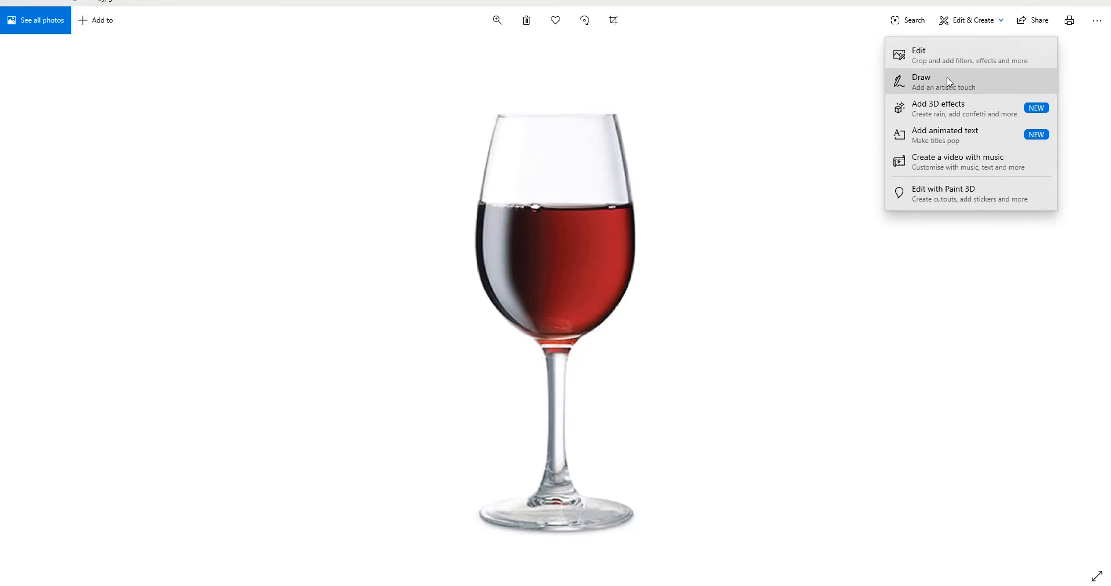
{"action": "left_click", "coordinate": [950, 82]}
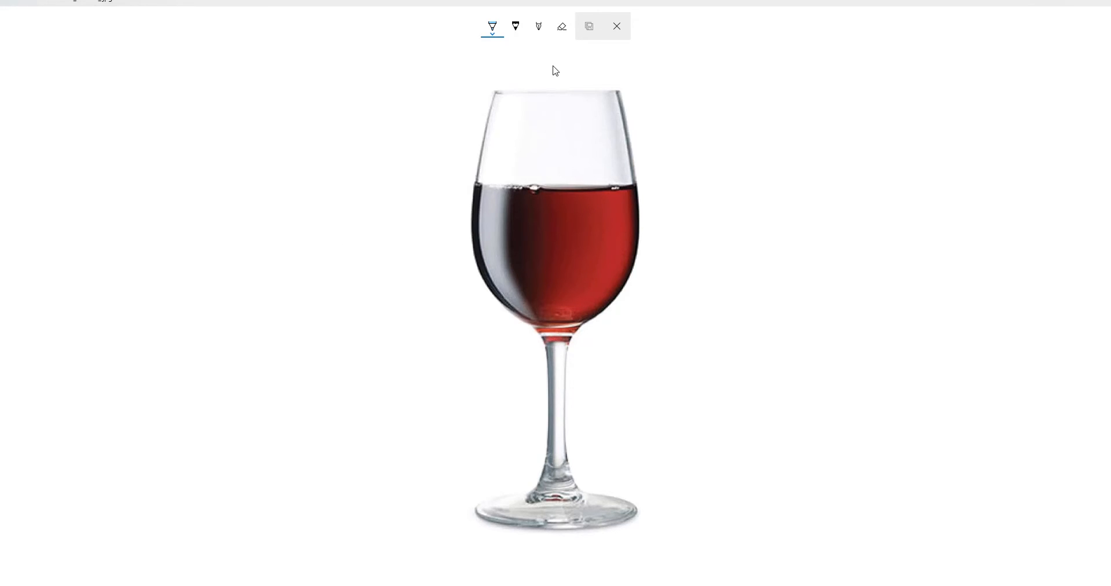
{"action": "left_click_drag", "start_coordinate": [554, 65], "coordinate": [561, 212]}
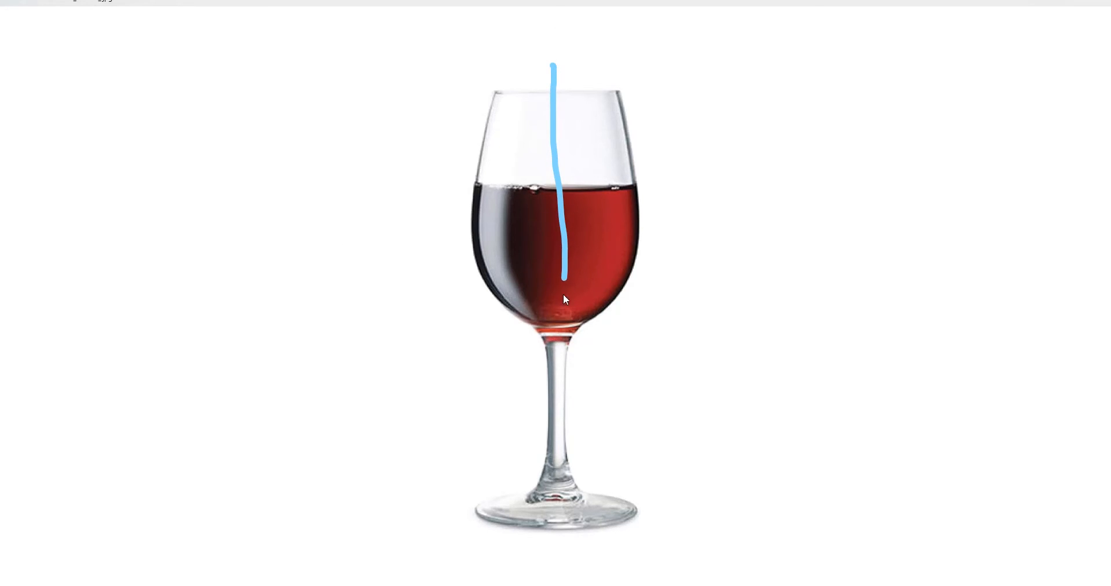
{"action": "left_click_drag", "start_coordinate": [564, 295], "coordinate": [564, 538]}
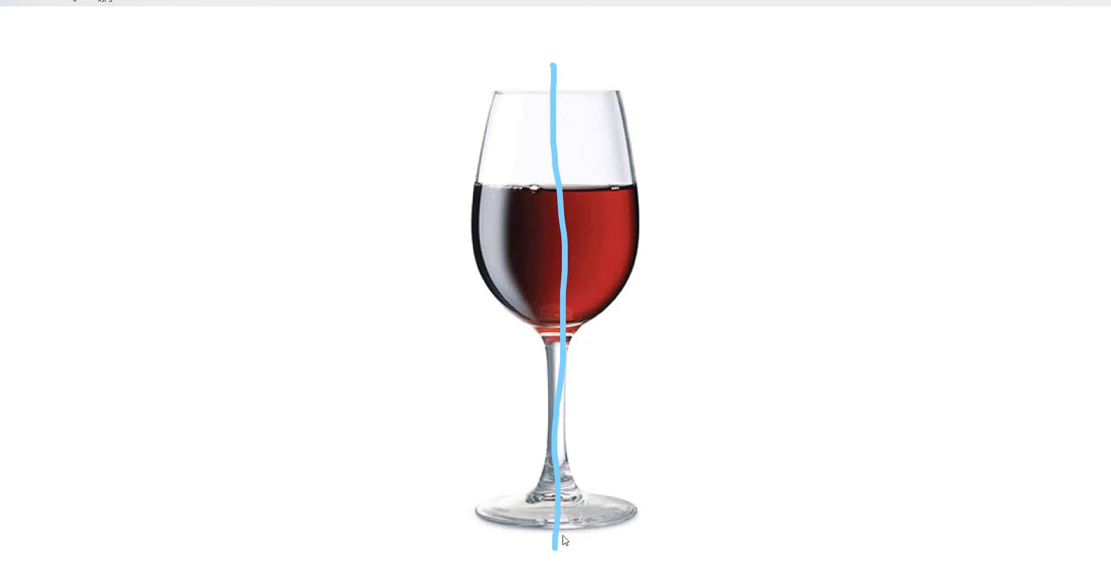